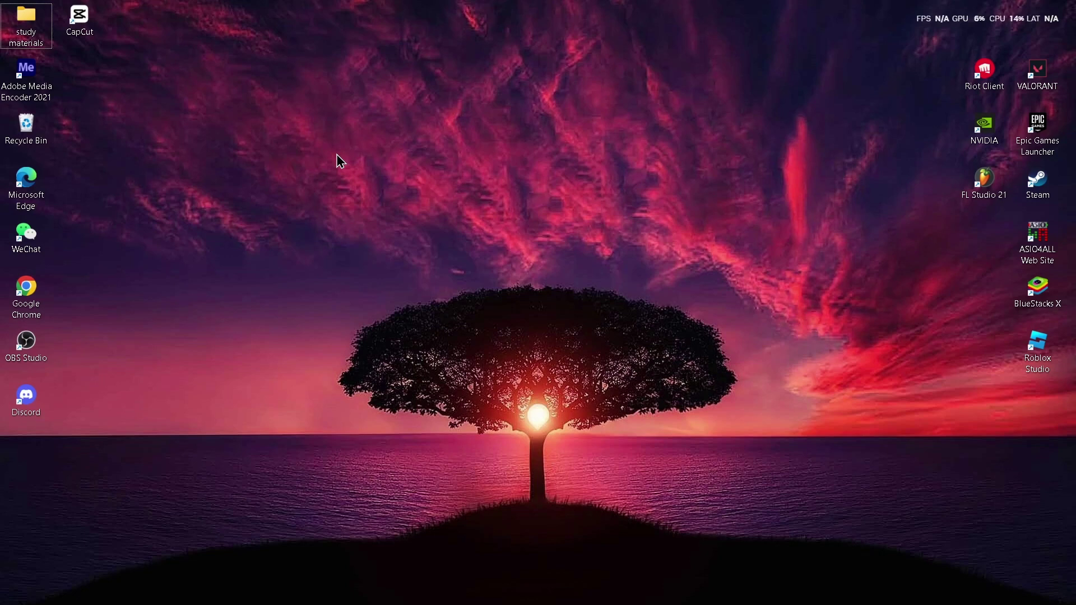
Open System Properties by running sysdm.cpl from the Run dialog.
key(super+r)
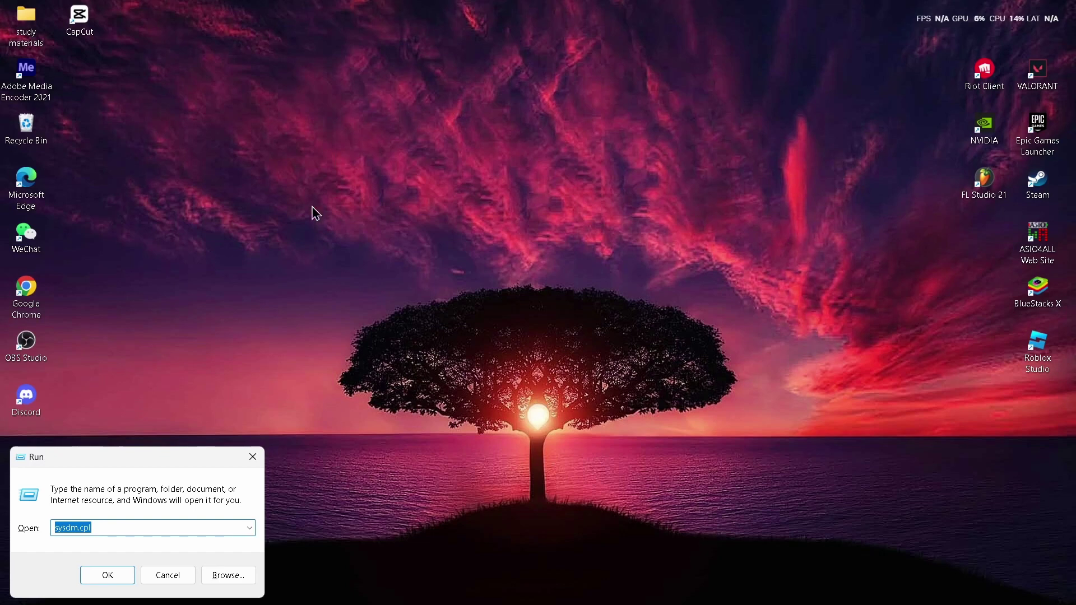
click(252, 457)
mouse_move(398, 598)
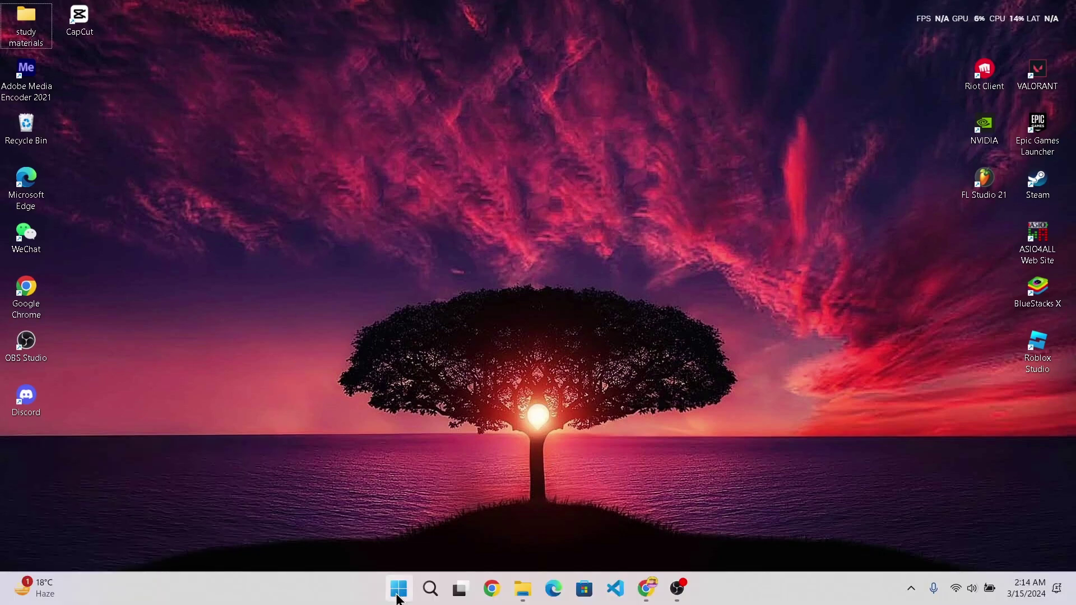
right_click(397, 598)
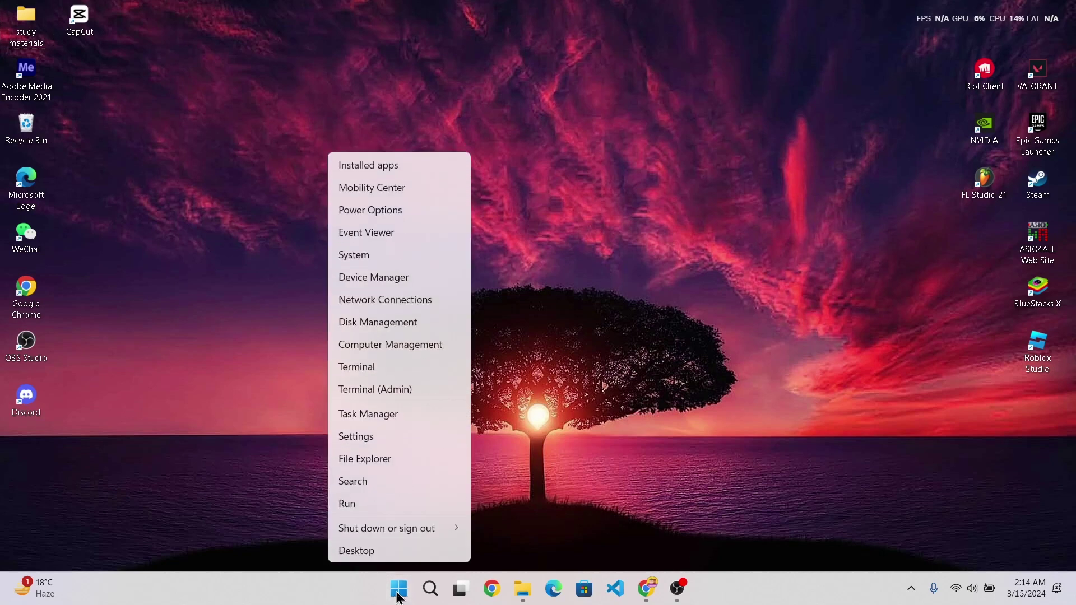
click(353, 499)
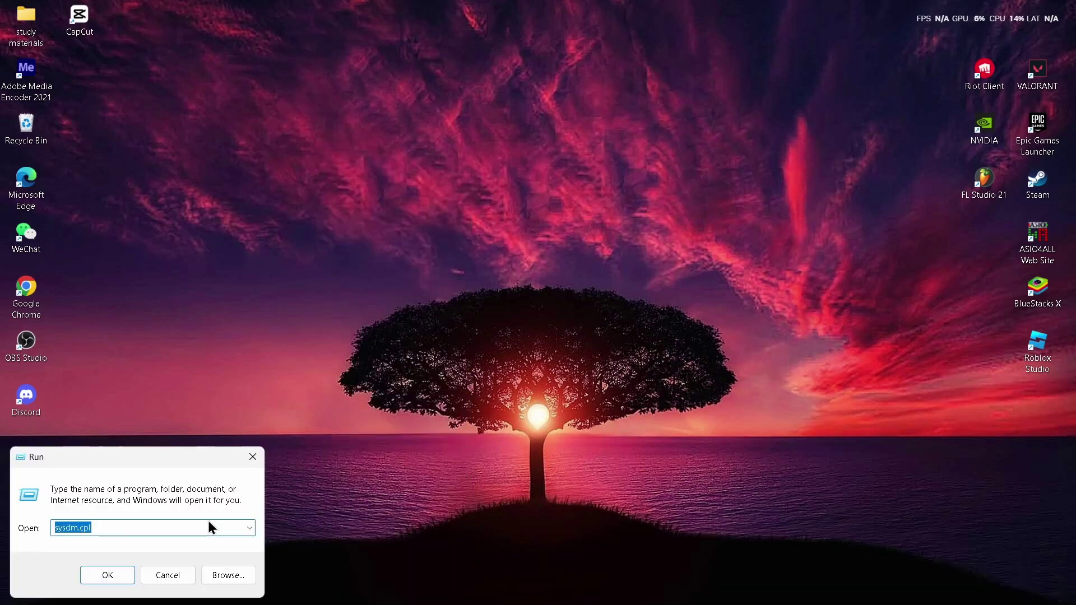
click(239, 525)
key(BackSpace)
key(BackSpace)
key(BackSpace)
key(BackSpace)
key(BackSpace)
key(BackSpace)
key(BackSpace)
key(BackSpace)
key(BackSpace)
text(m)
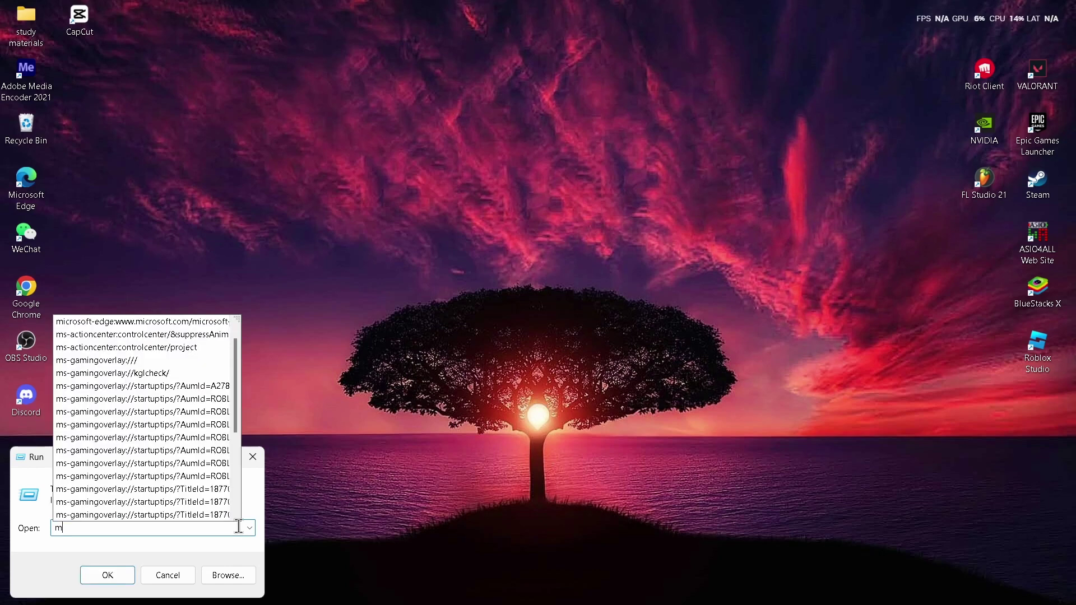
key(BackSpace)
text(s)
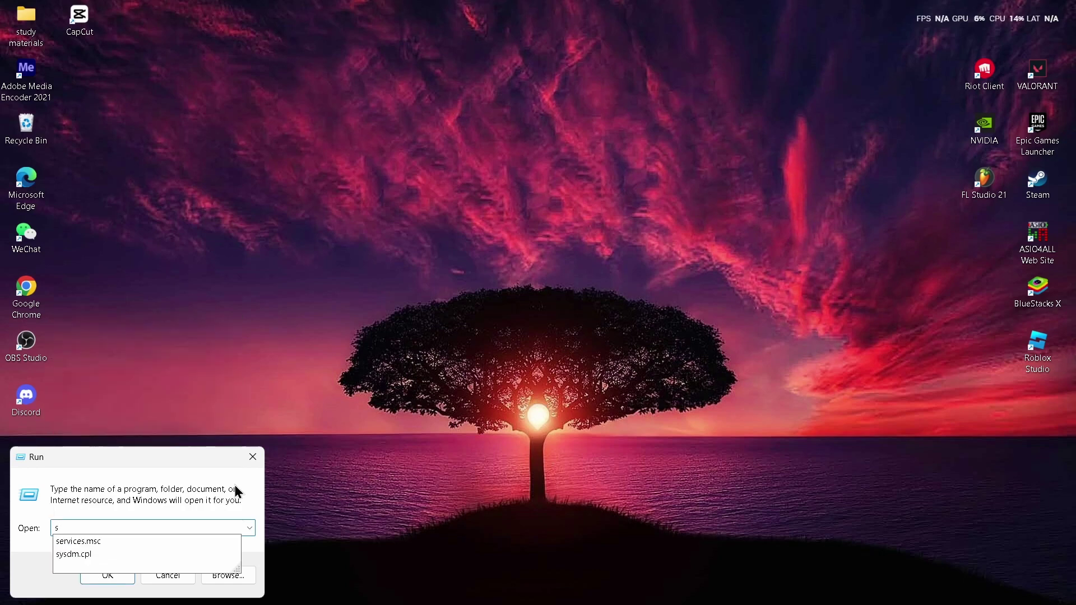
key(Down)
key(Down)
key(Return)
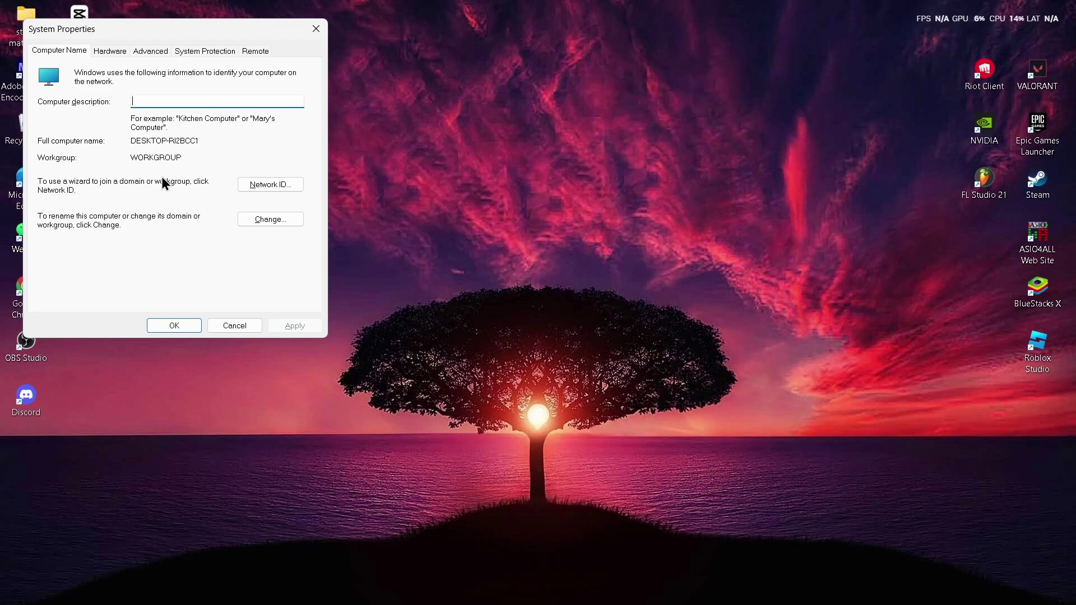
Show the advanced system properties, move the dialog to the middle of the desktop, and open its Performance settings.
click(141, 52)
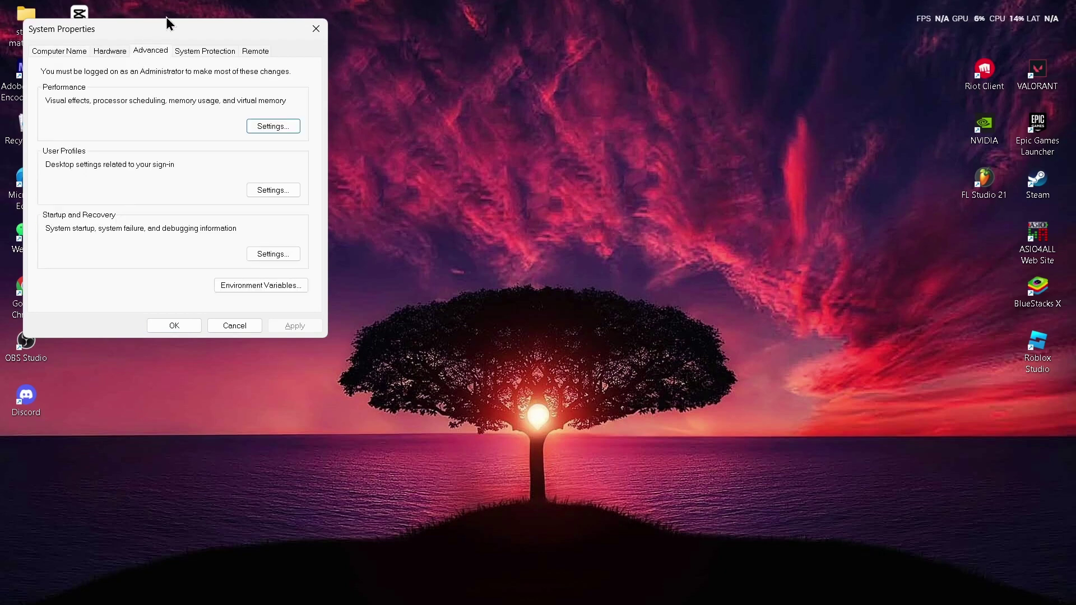
drag(169, 25, 530, 78)
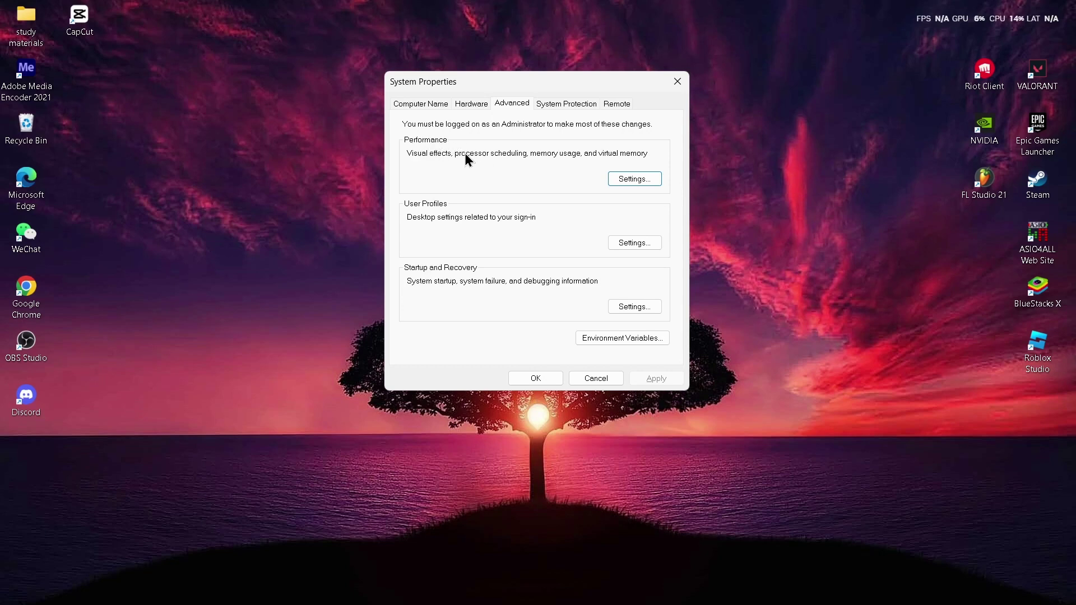
click(634, 179)
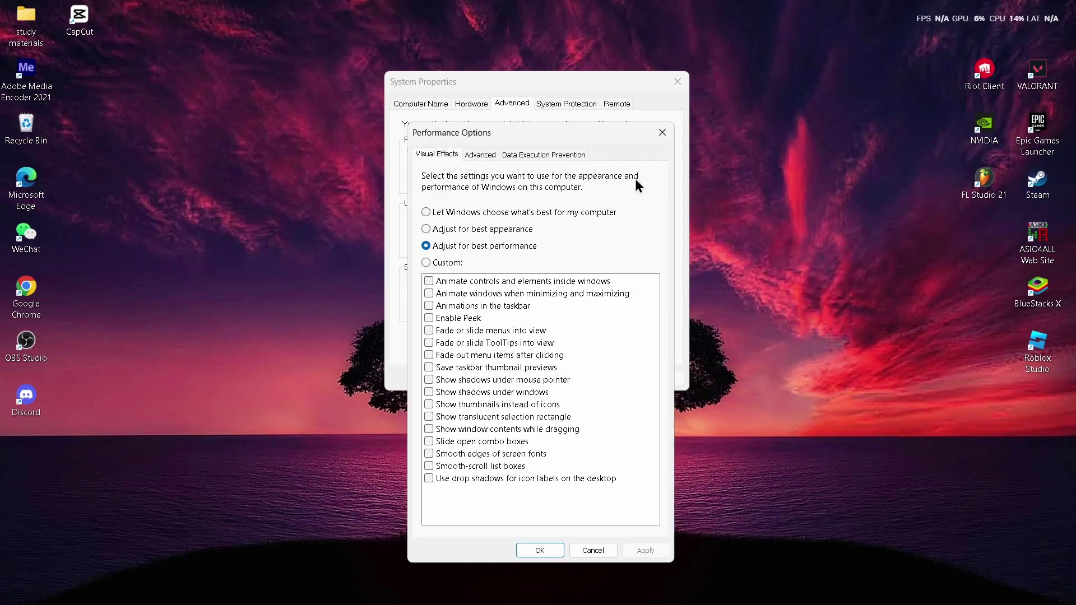
Set the visual effects to Adjust for best performance, apply the change, and close Performance Options and System Properties.
click(425, 211)
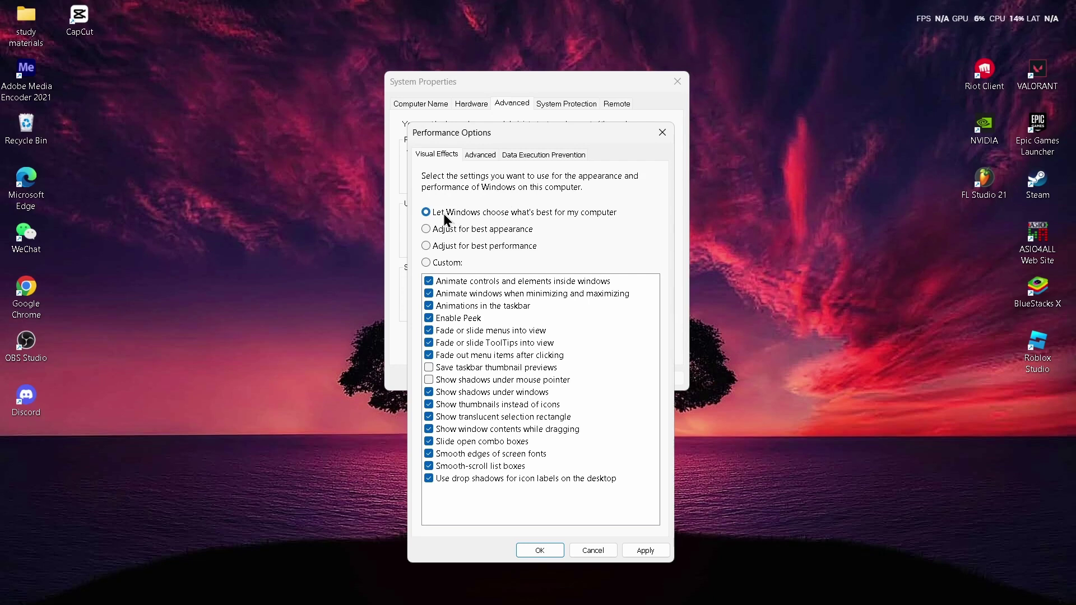
click(444, 247)
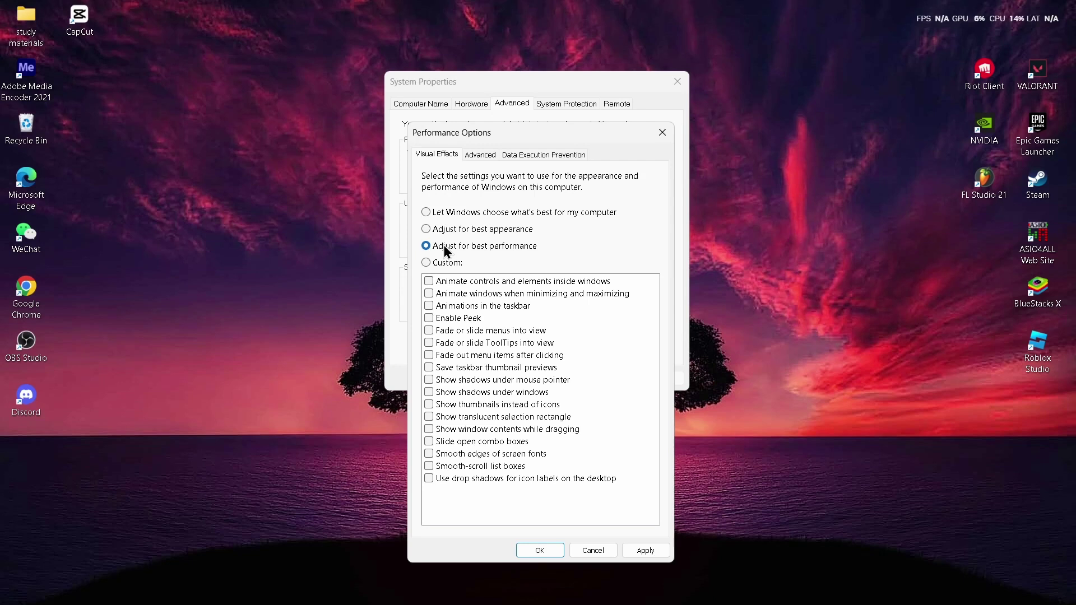
click(639, 550)
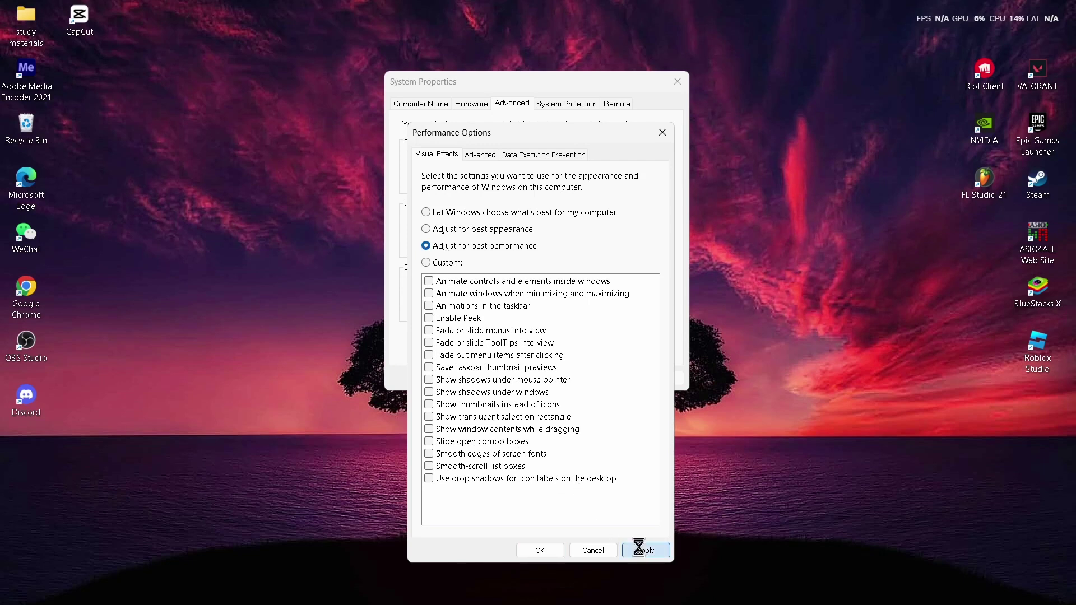
click(558, 551)
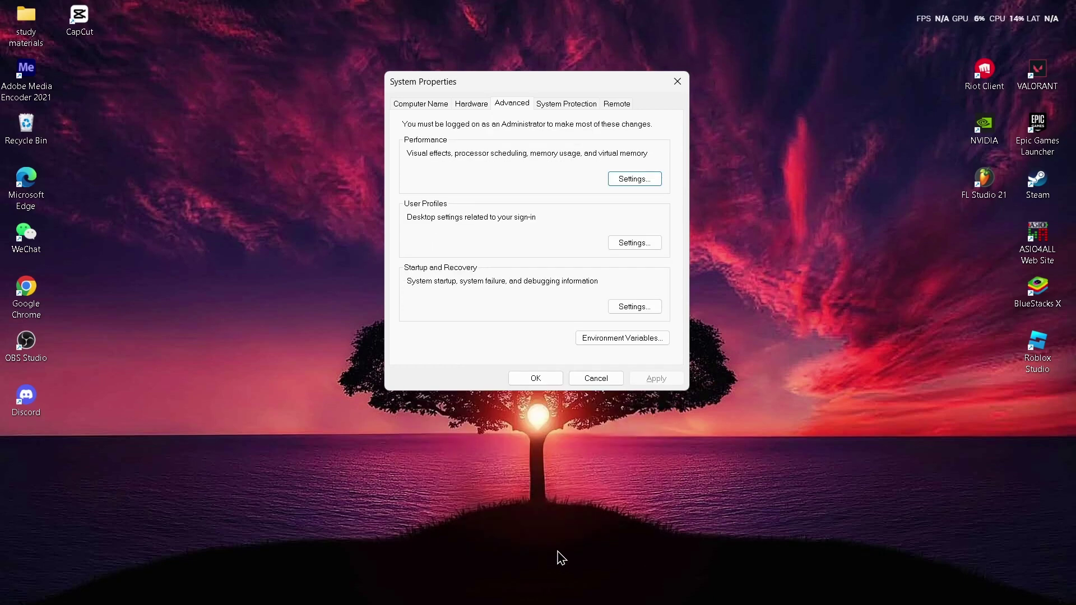
click(583, 376)
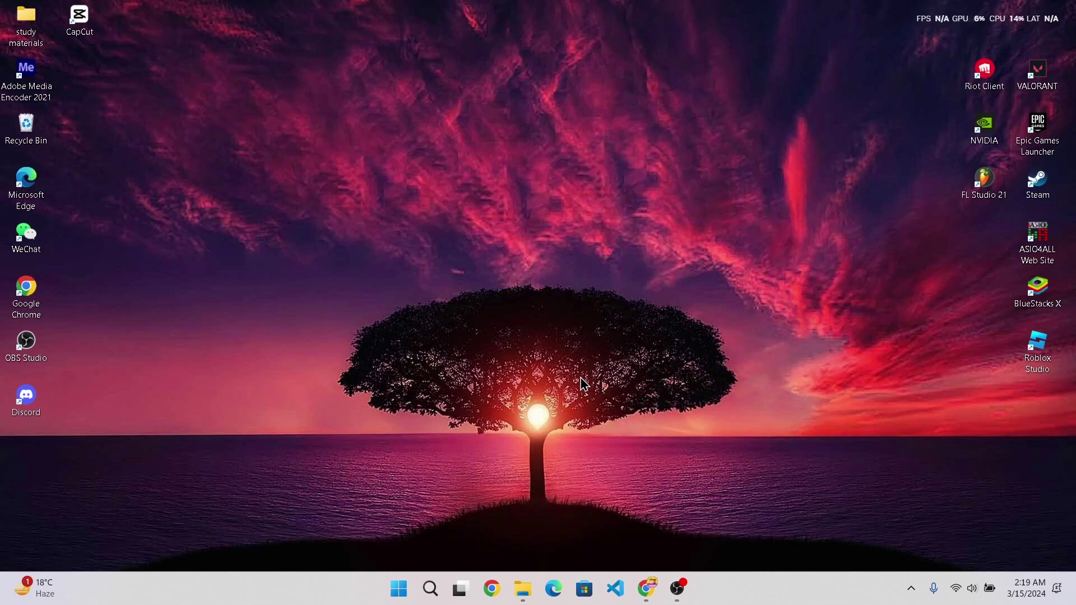
Switch to Task Manager's Startup apps and disable EpicGamesLauncher at startup.
key(ctrl+shift+Escape)
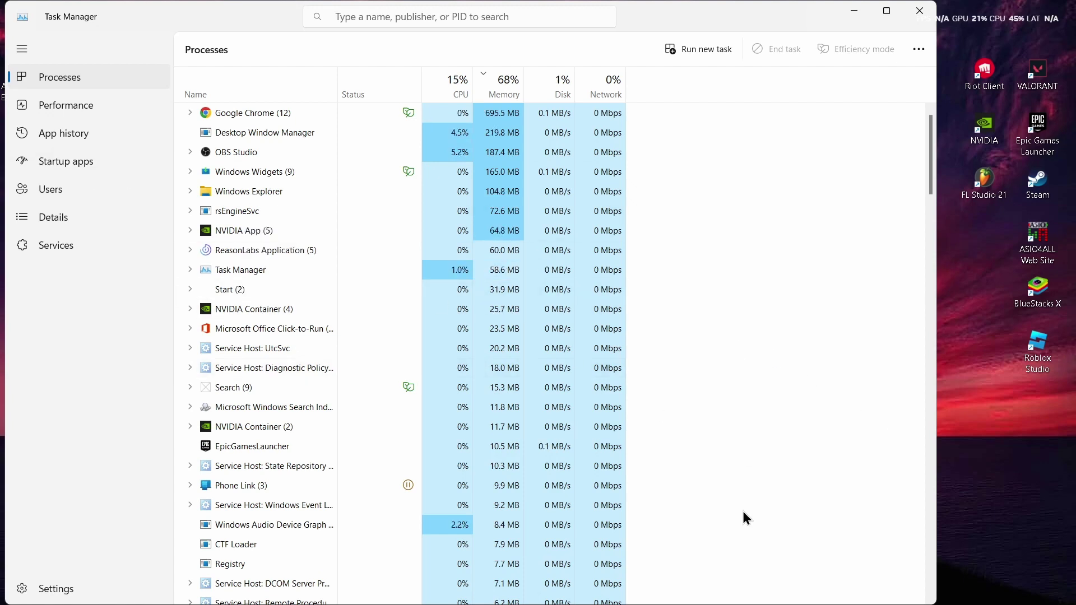
click(989, 468)
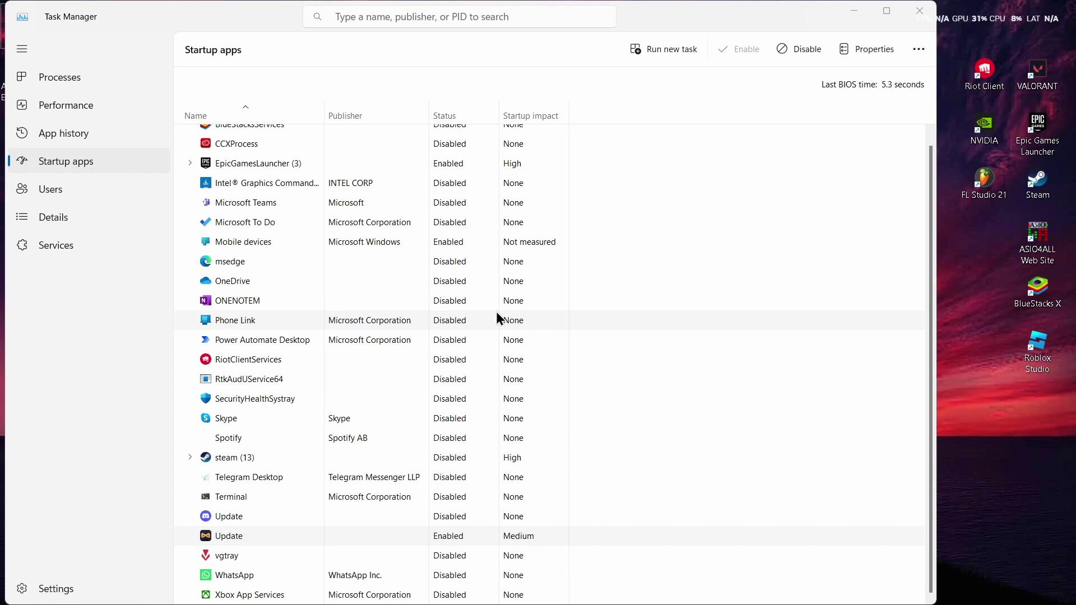
scroll(496, 311, up, 1)
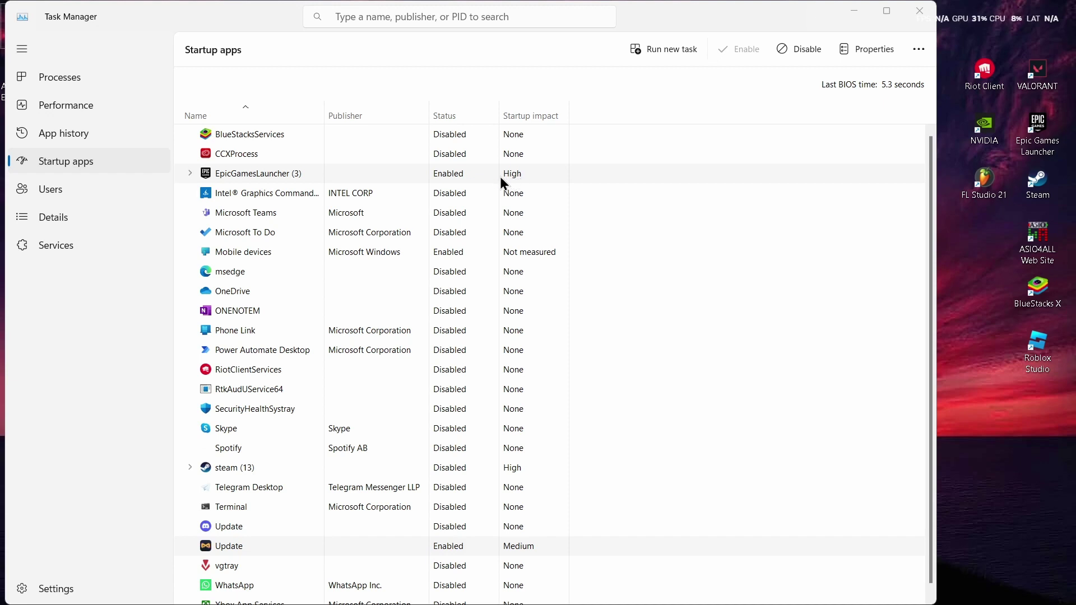
right_click(455, 177)
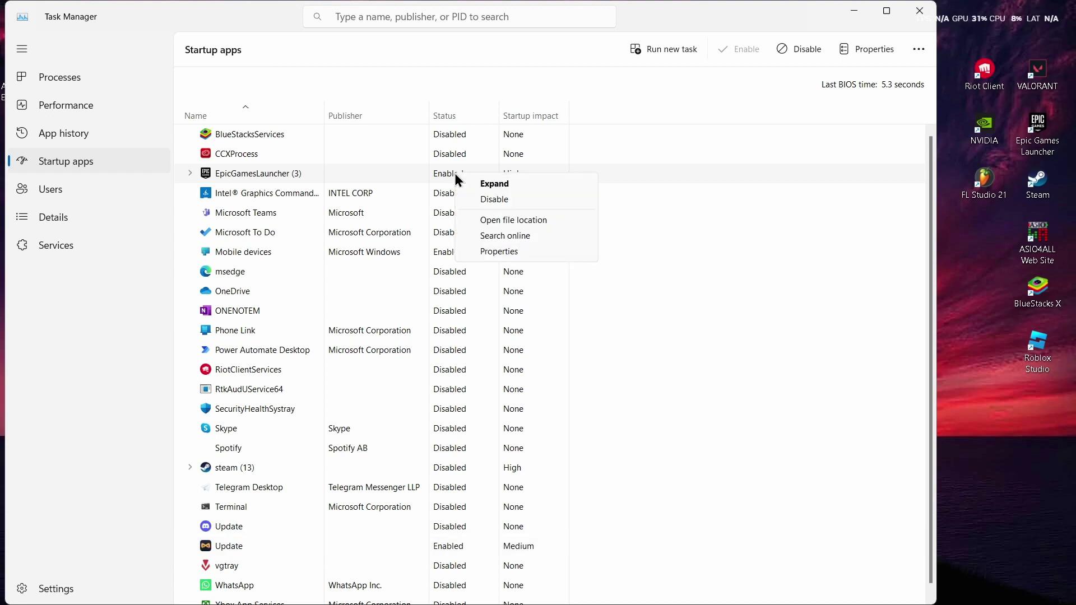
click(499, 198)
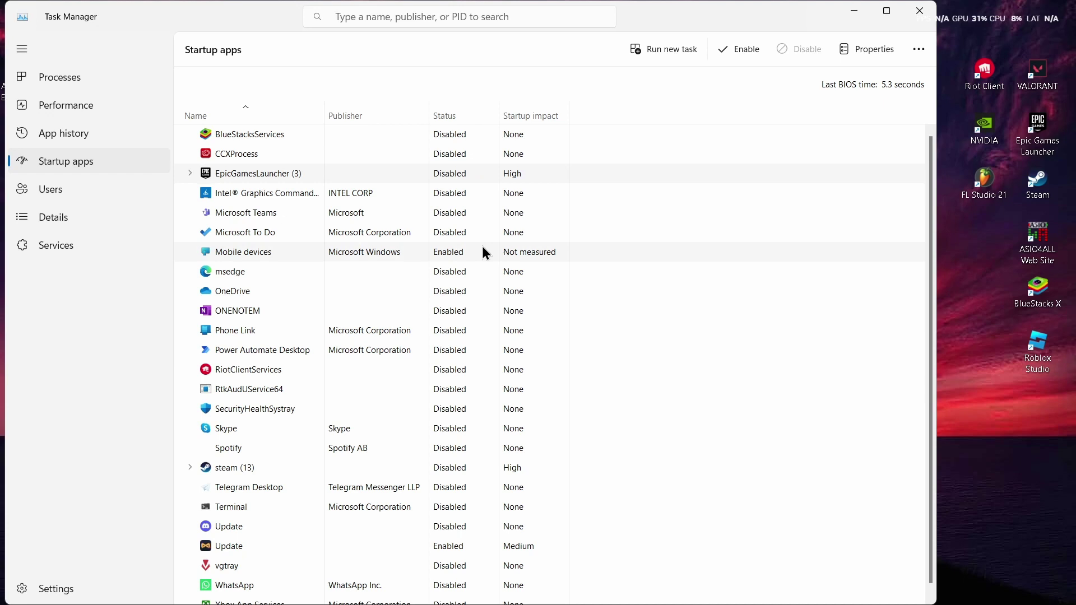
Disable the enabled Update entry with Medium startup impact in the startup apps list.
scroll(469, 334, down, 1)
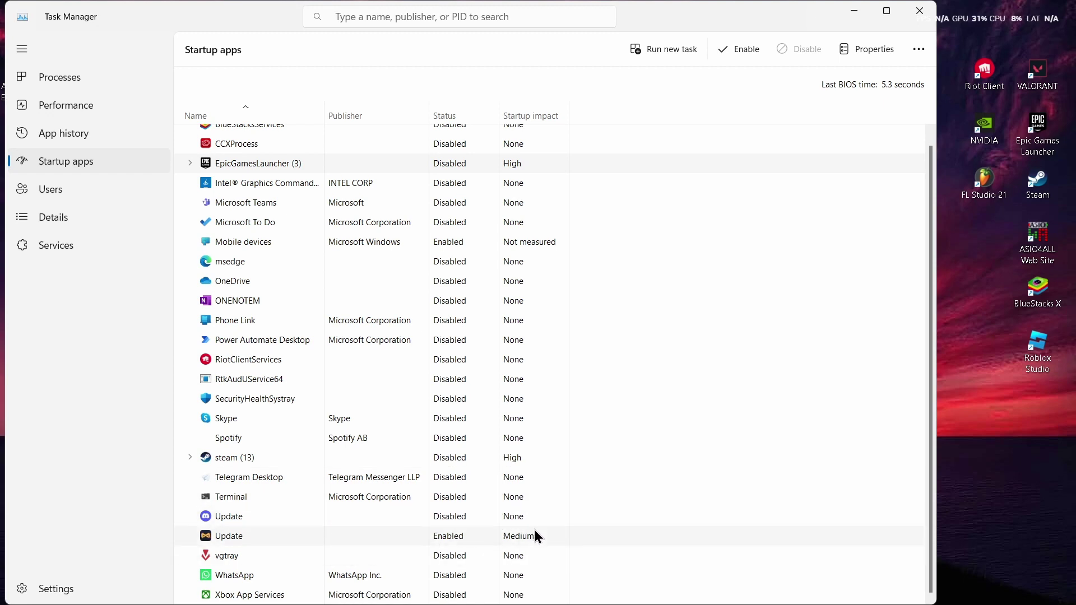
right_click(453, 539)
click(516, 477)
scroll(587, 279, up, 1)
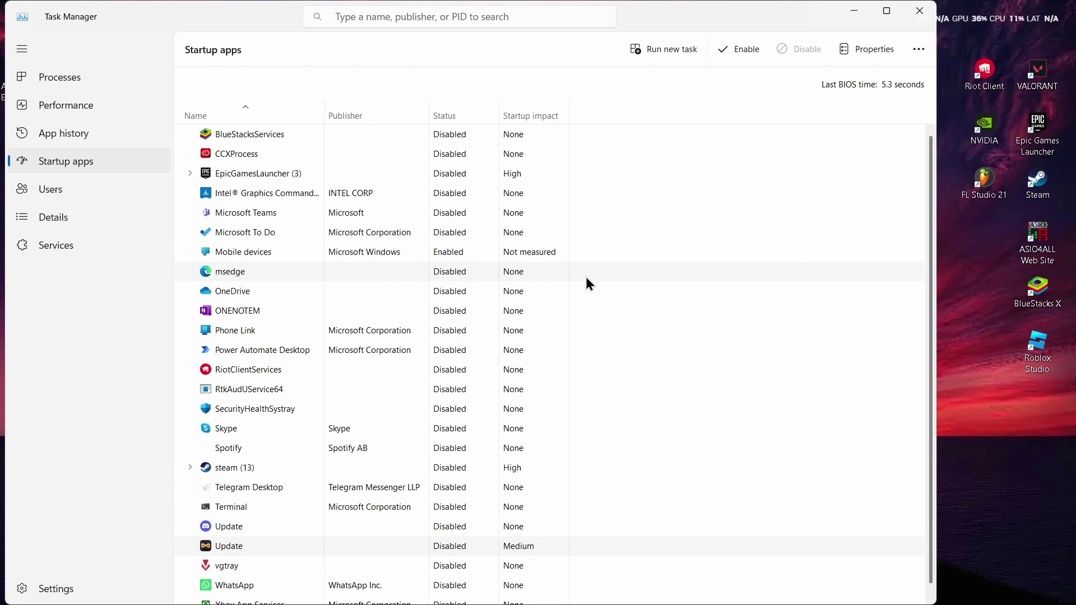
click(968, 519)
key(super+d)
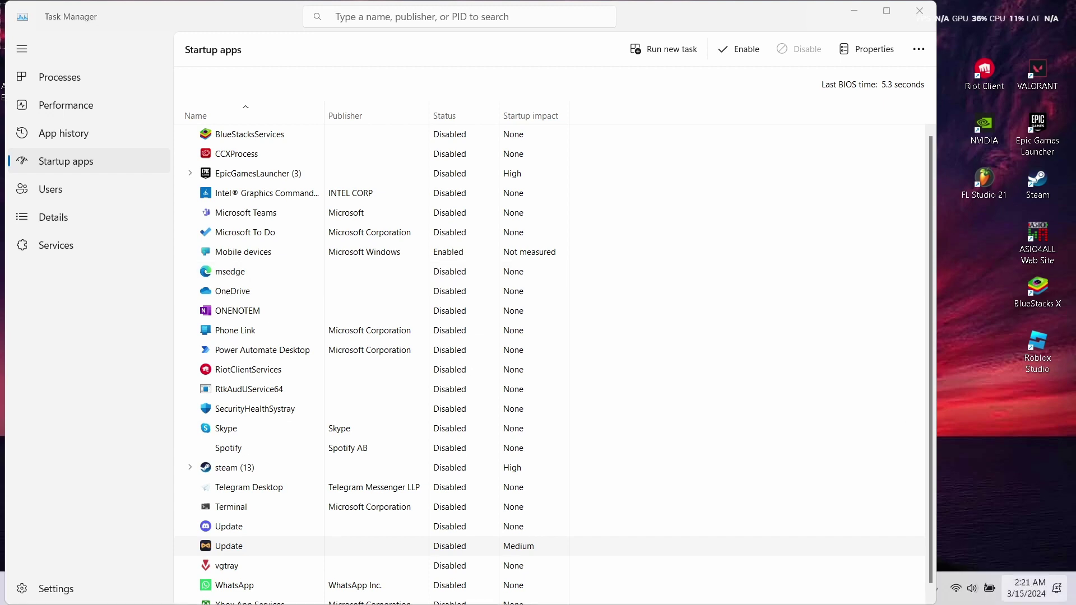
key(super+d)
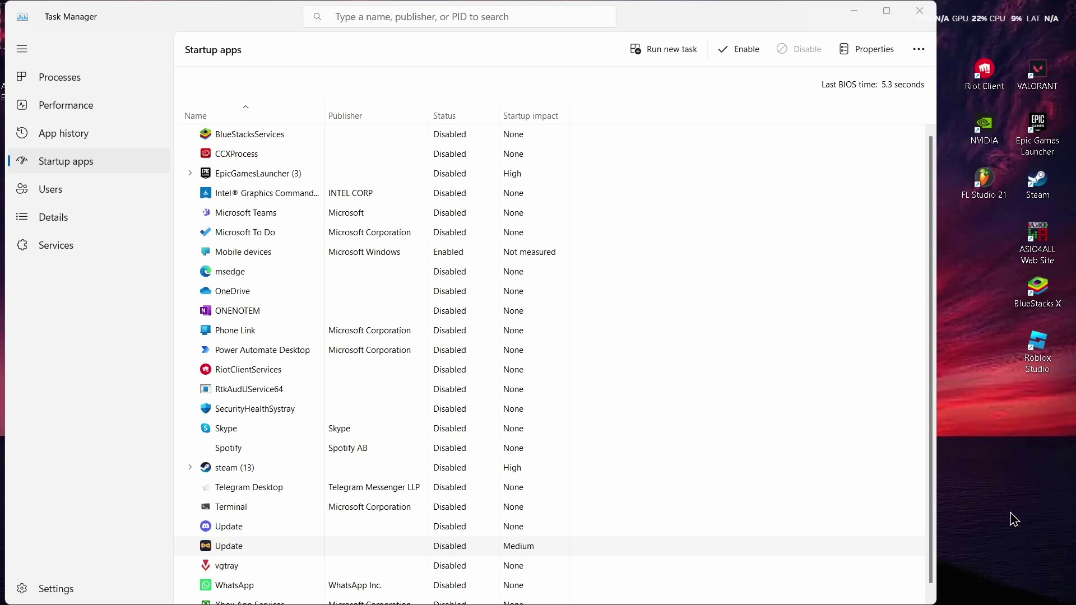
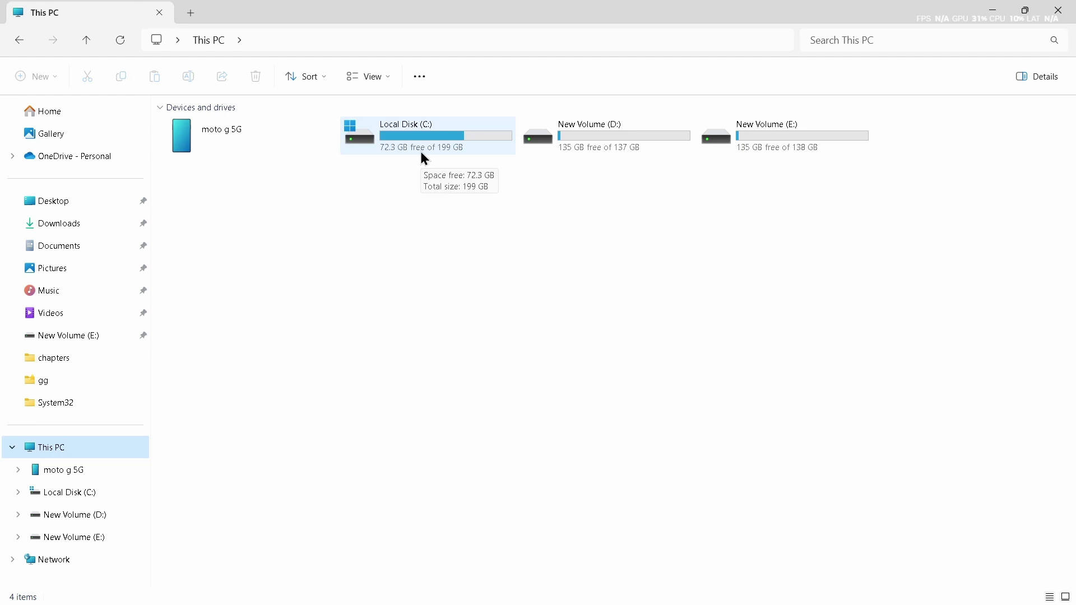
Return to the desktop, reopen File Explorer at This PC to check the drives' free space, and close the window.
key(super+Tab)
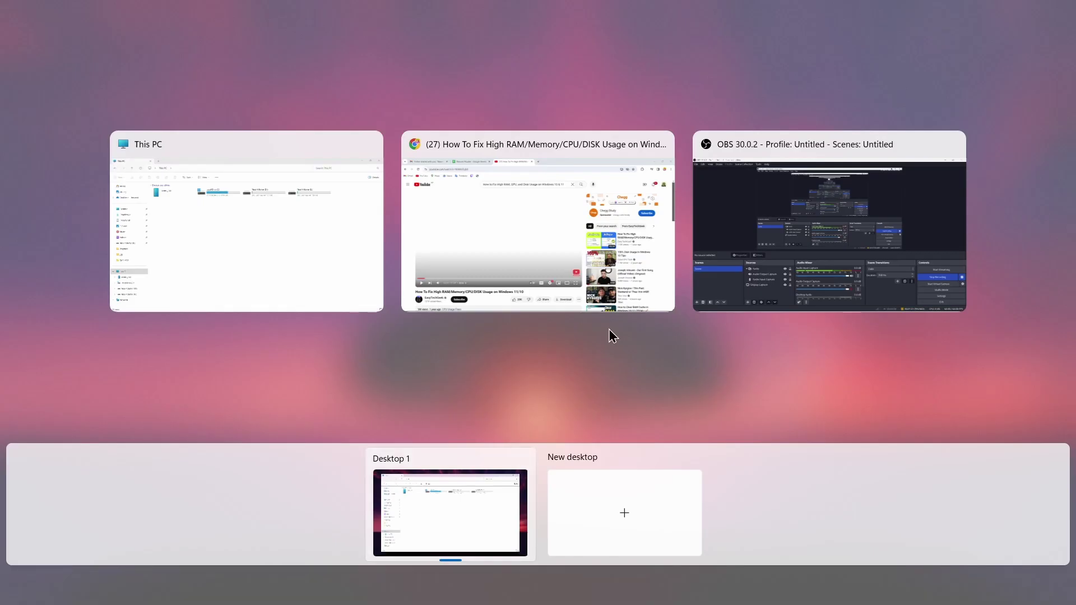
click(607, 470)
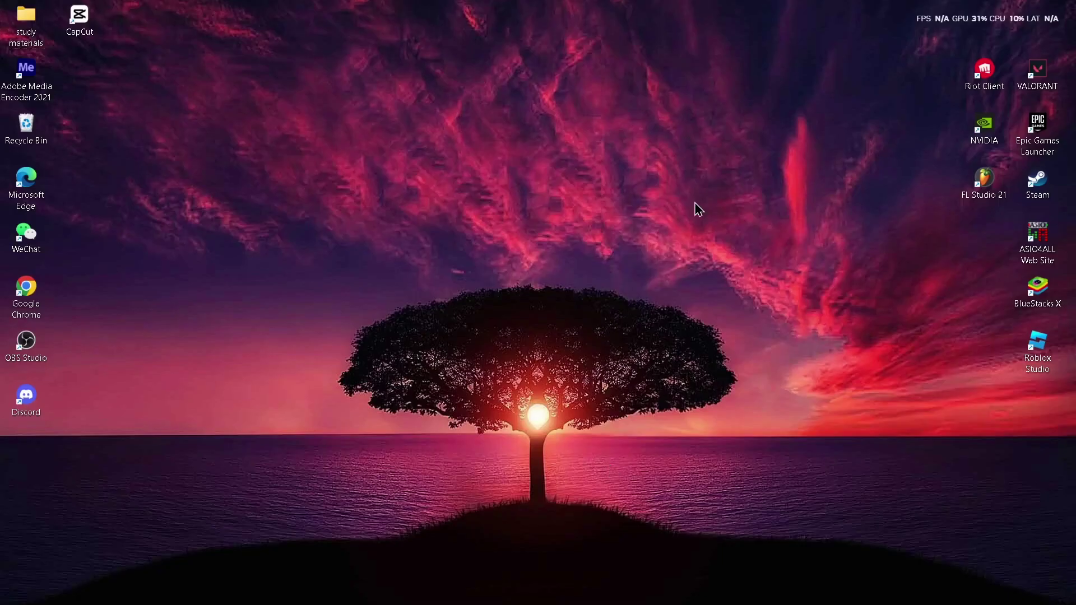
mouse_move(532, 602)
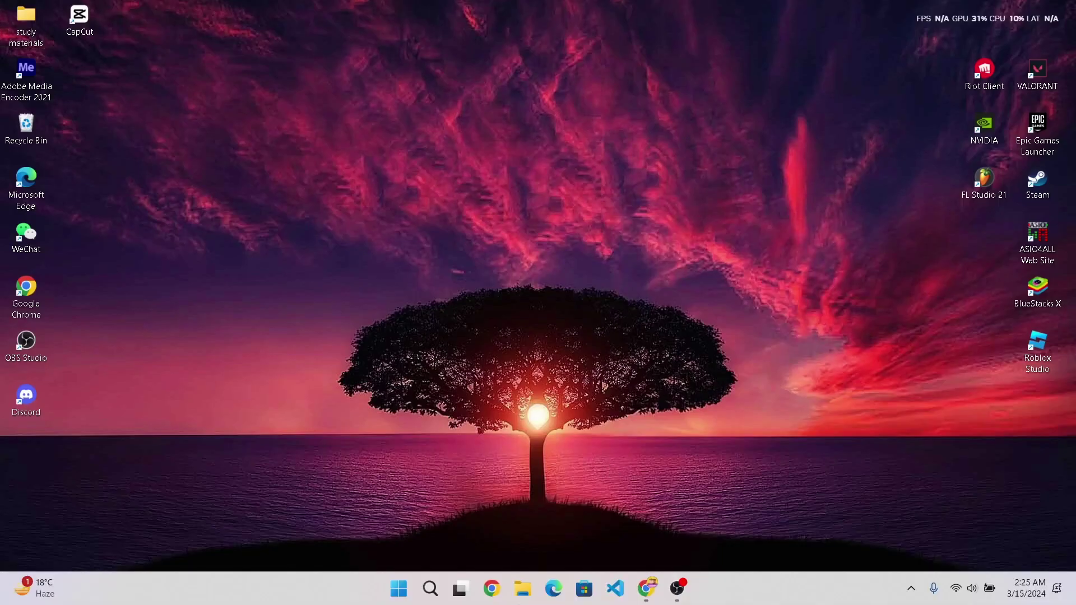
click(522, 589)
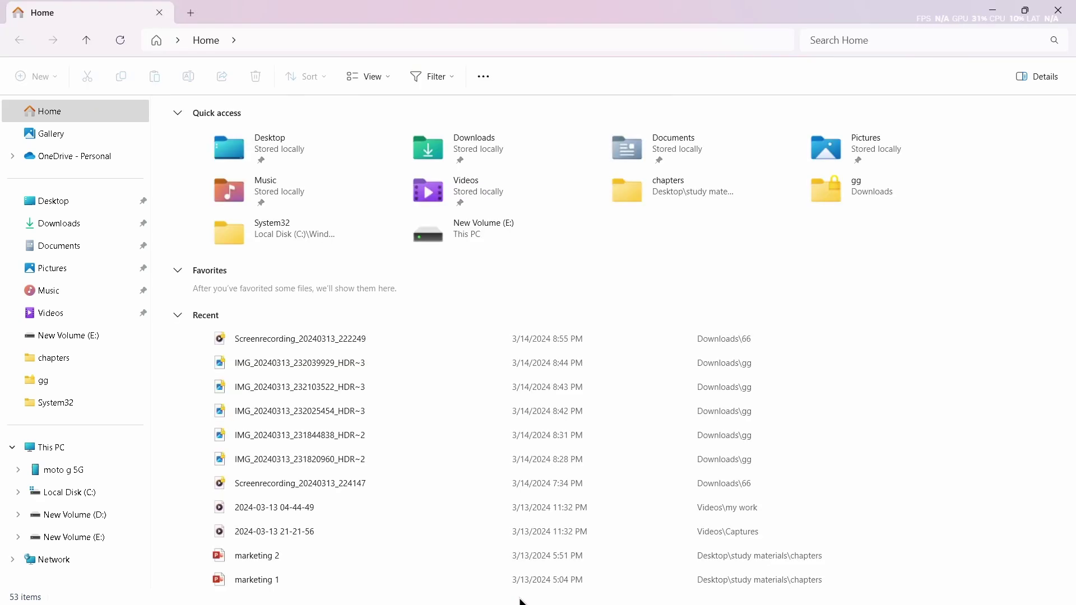
click(120, 445)
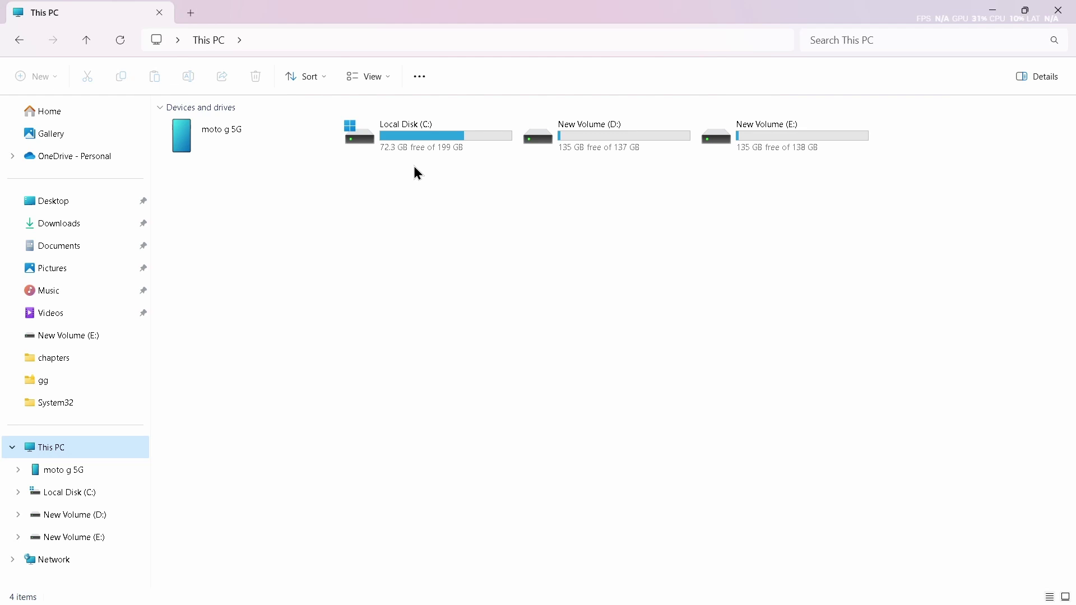
key(super+Down)
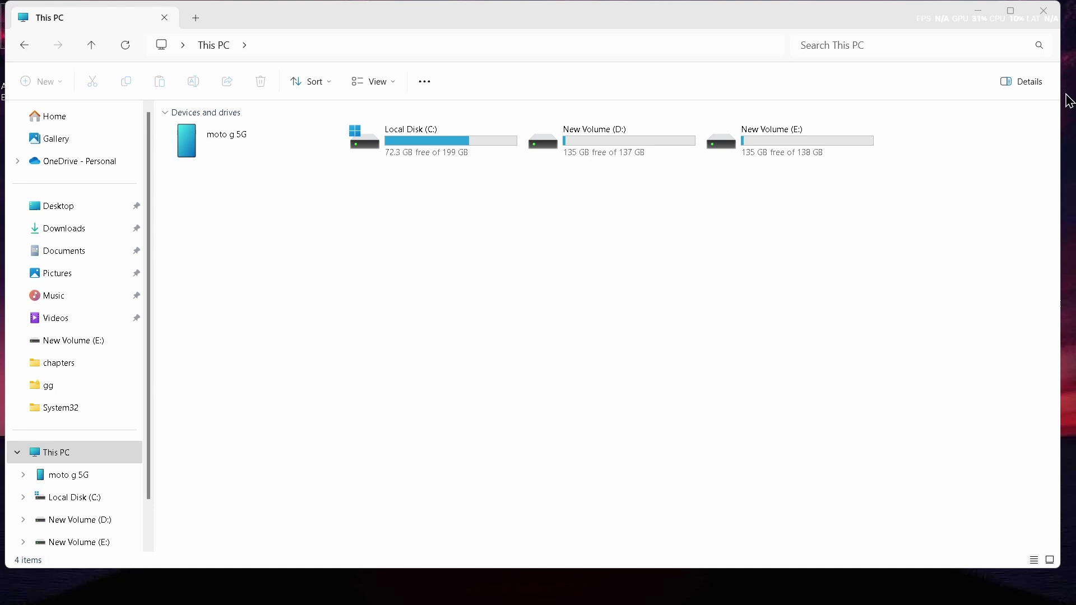
click(1040, 29)
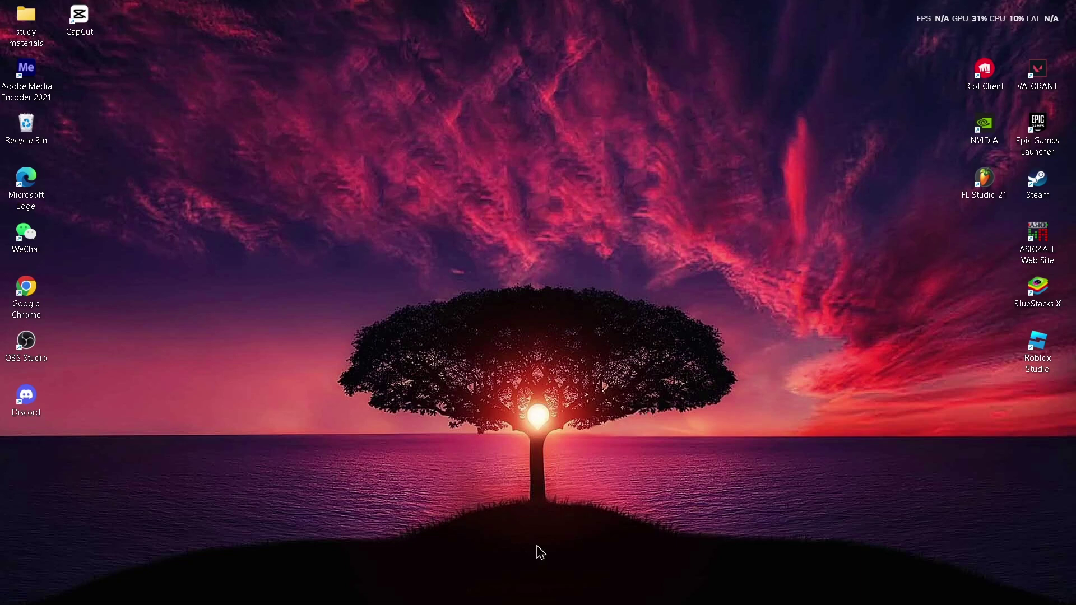
Open the Start menu and make its search field ready for a query.
mouse_move(491, 604)
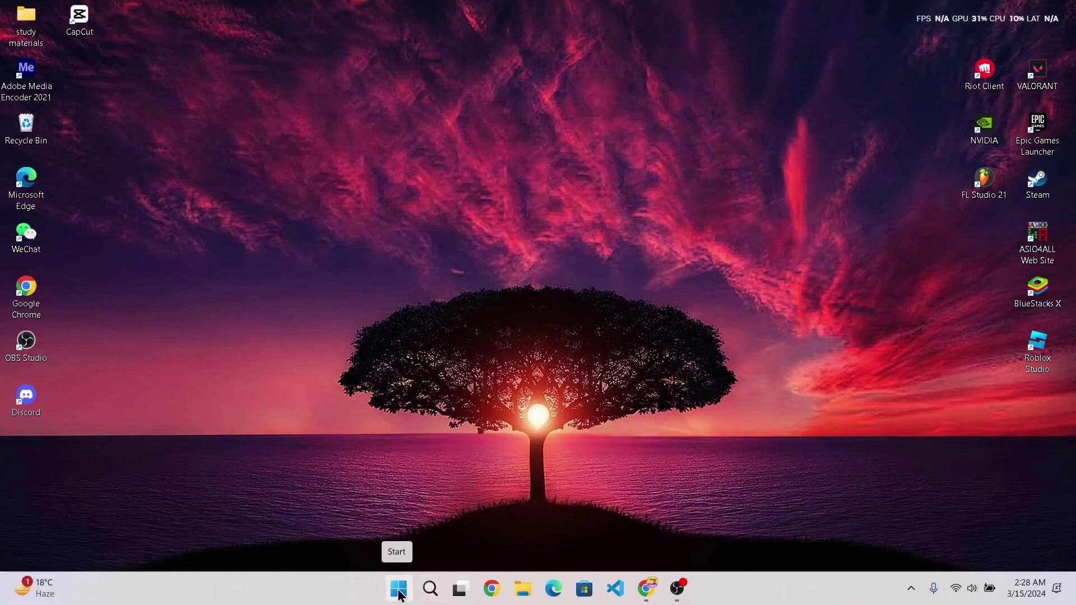
click(400, 594)
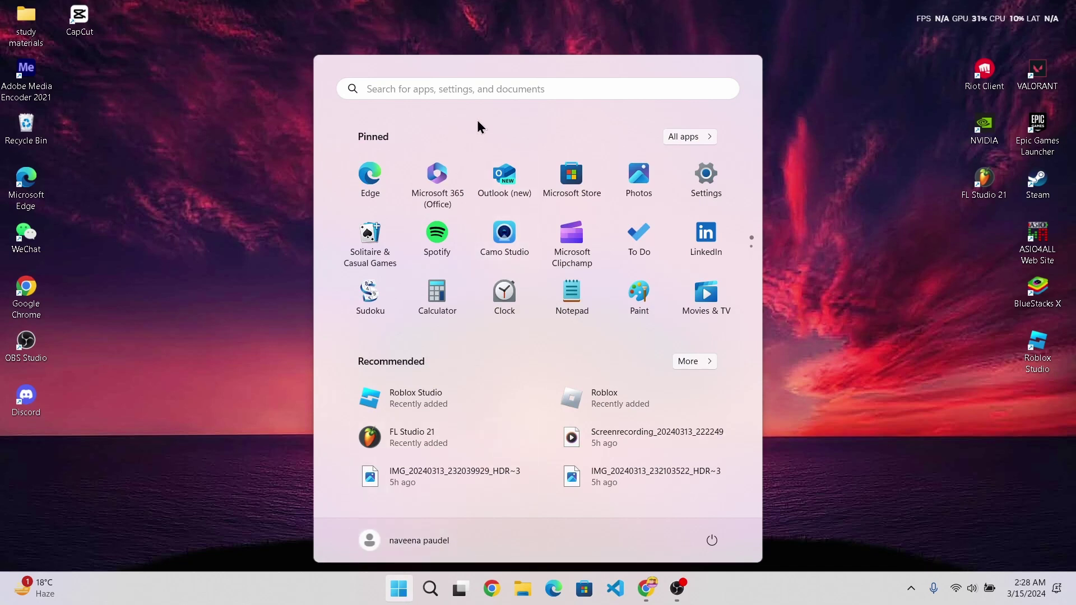
click(475, 96)
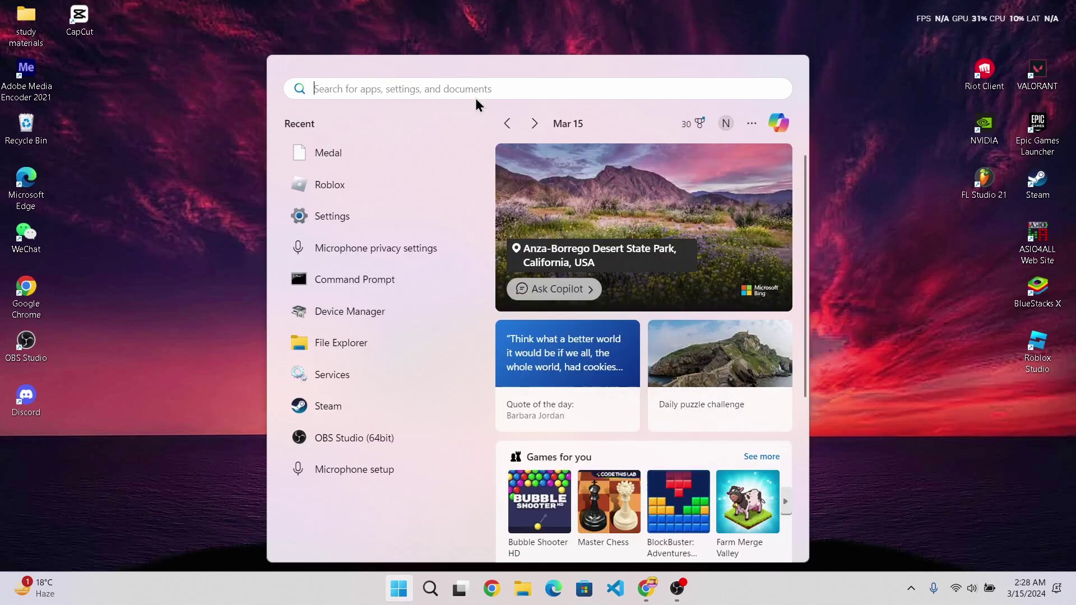
text(wind)
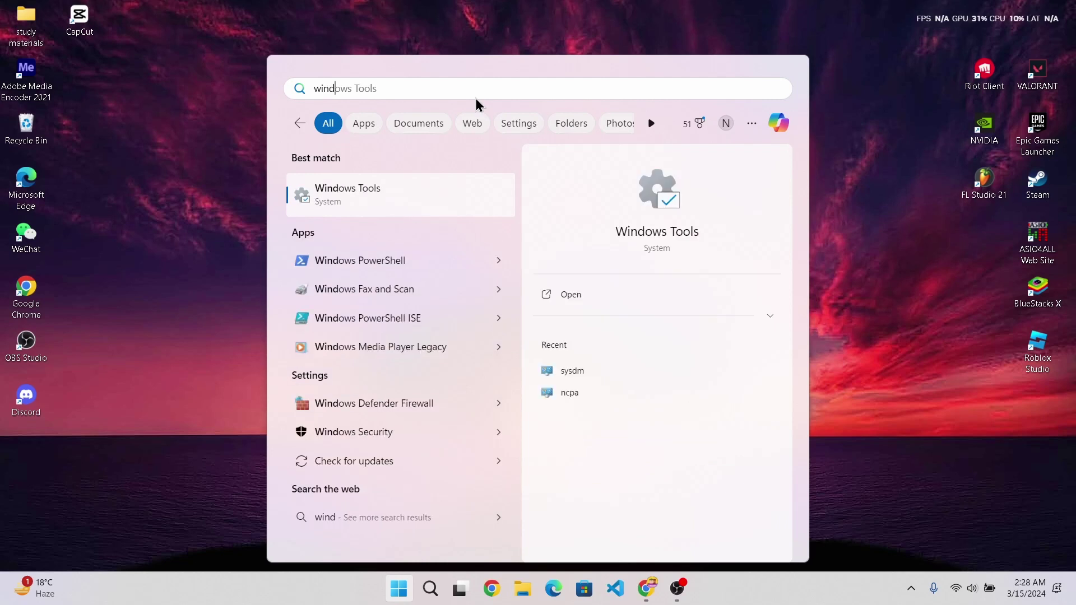
key(BackSpace)
key(BackSpace)
key(BackSpace)
key(BackSpace)
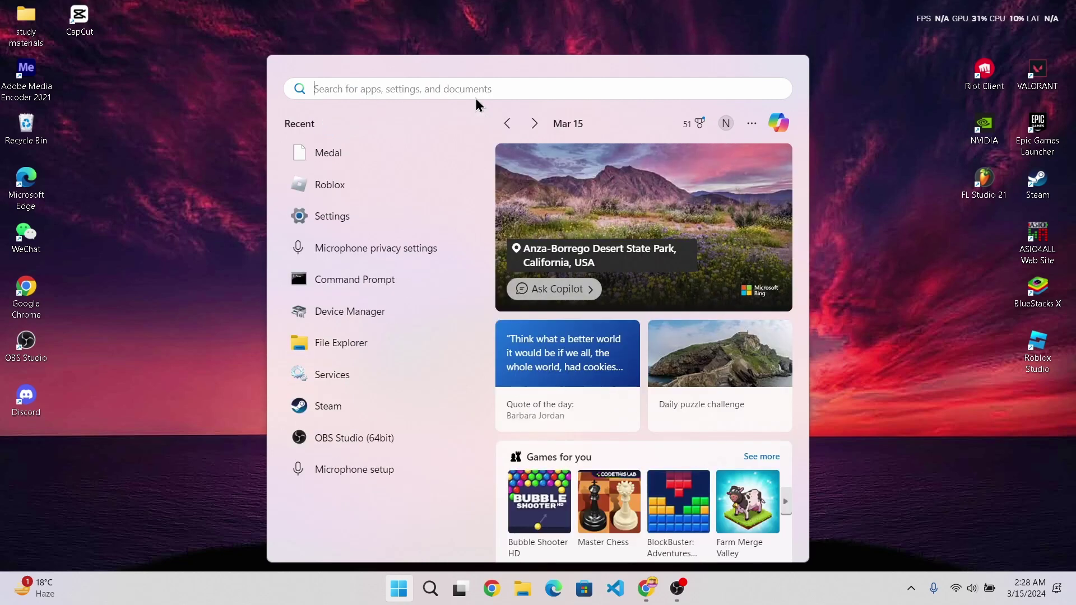
Search for "check", open Check for updates to view the Windows Update page, and return to the desktop.
text(check)
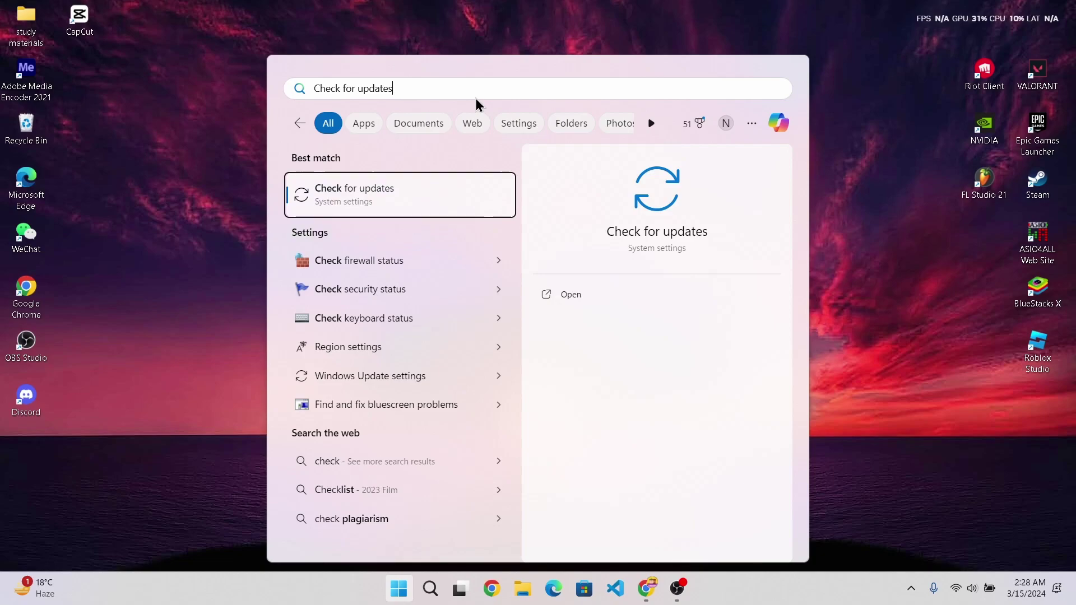
key(Return)
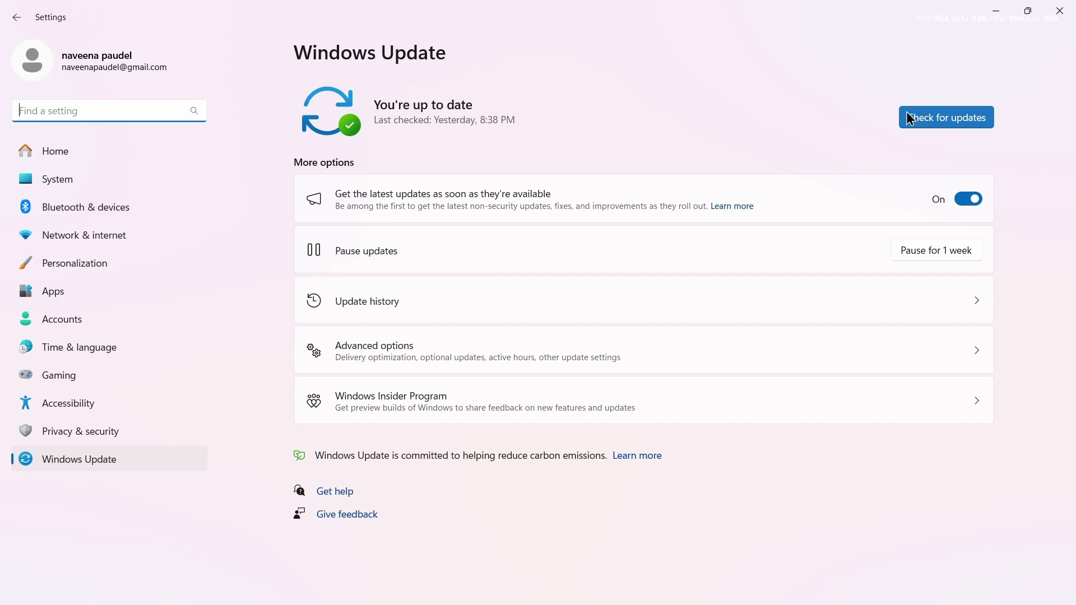
key(super+d)
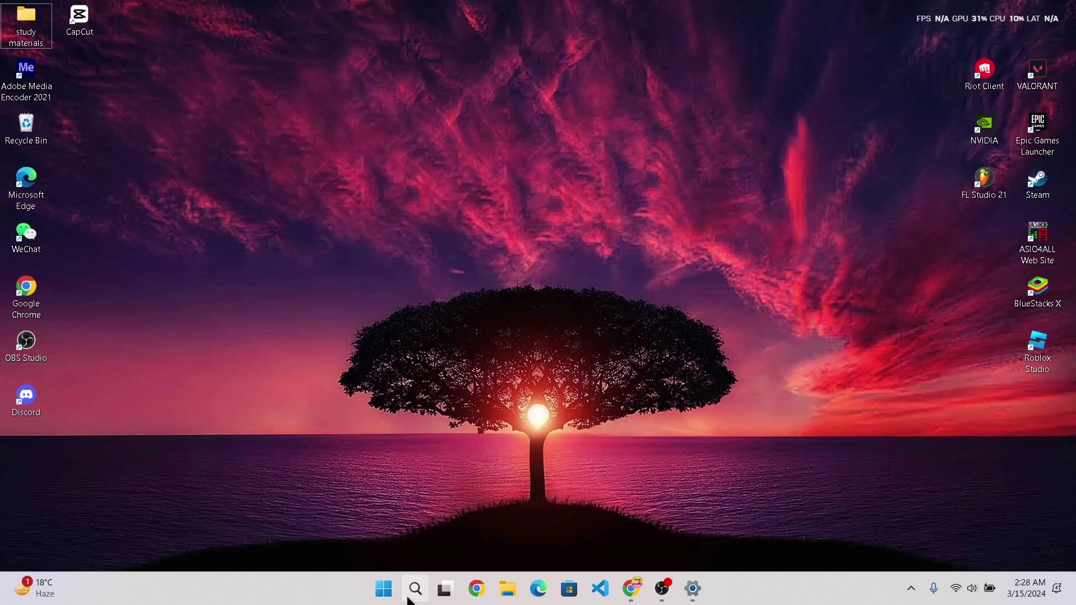
Search Windows for "power" and open Choose a power plan.
click(415, 588)
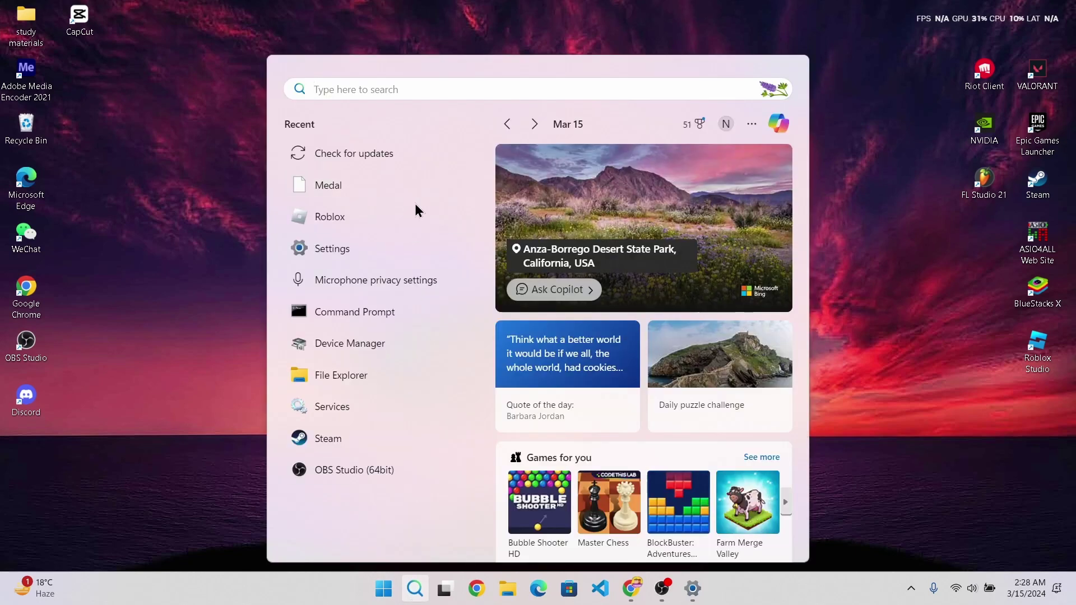
text(power)
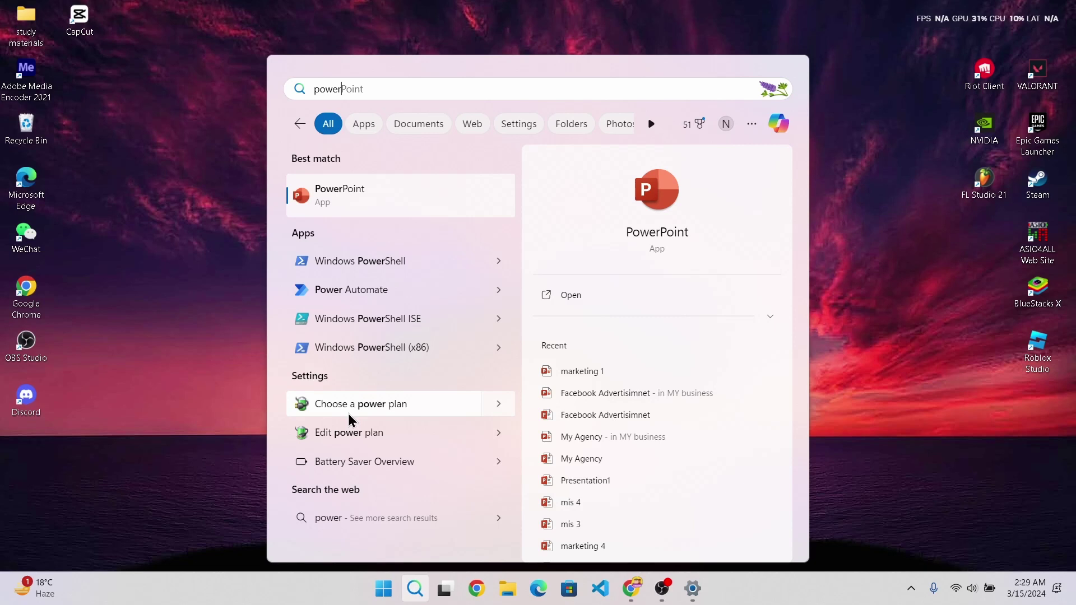
click(348, 414)
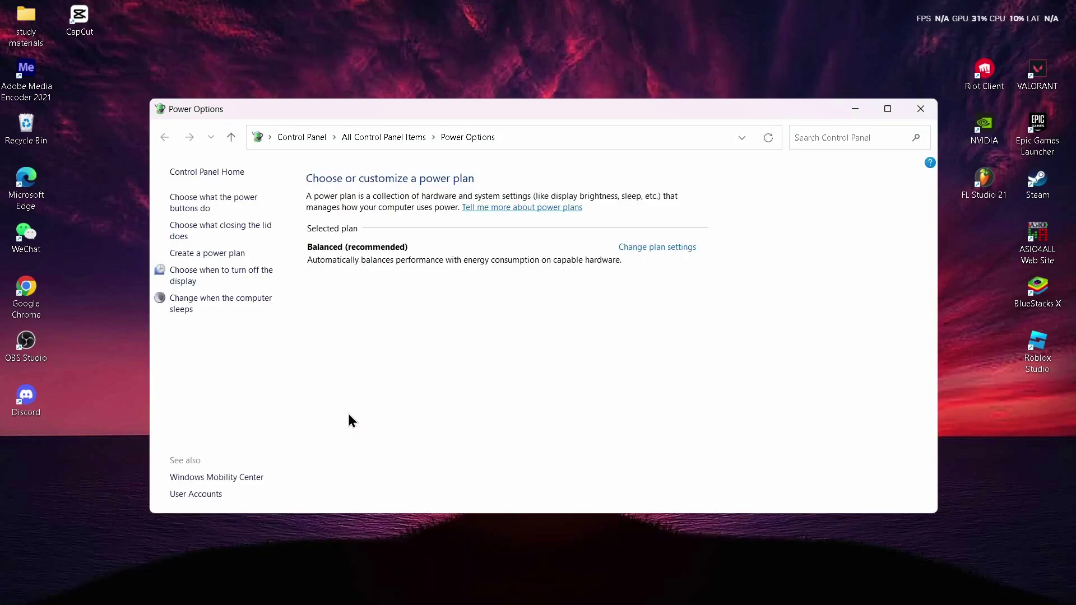
click(348, 559)
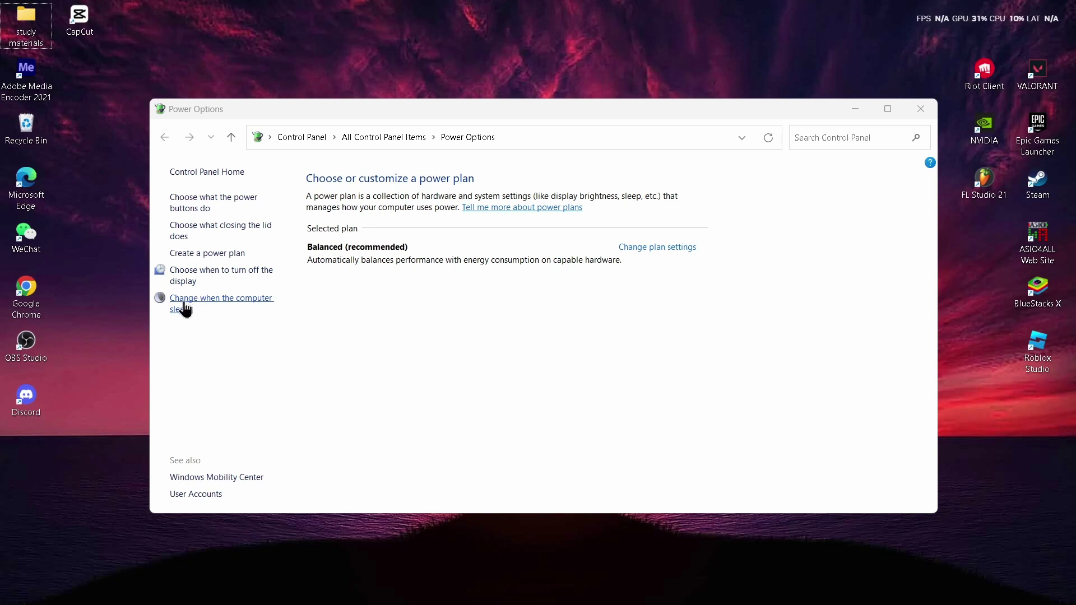
View the Balanced plan's sleep settings and the power button settings, returning to the Power Options overview.
click(232, 300)
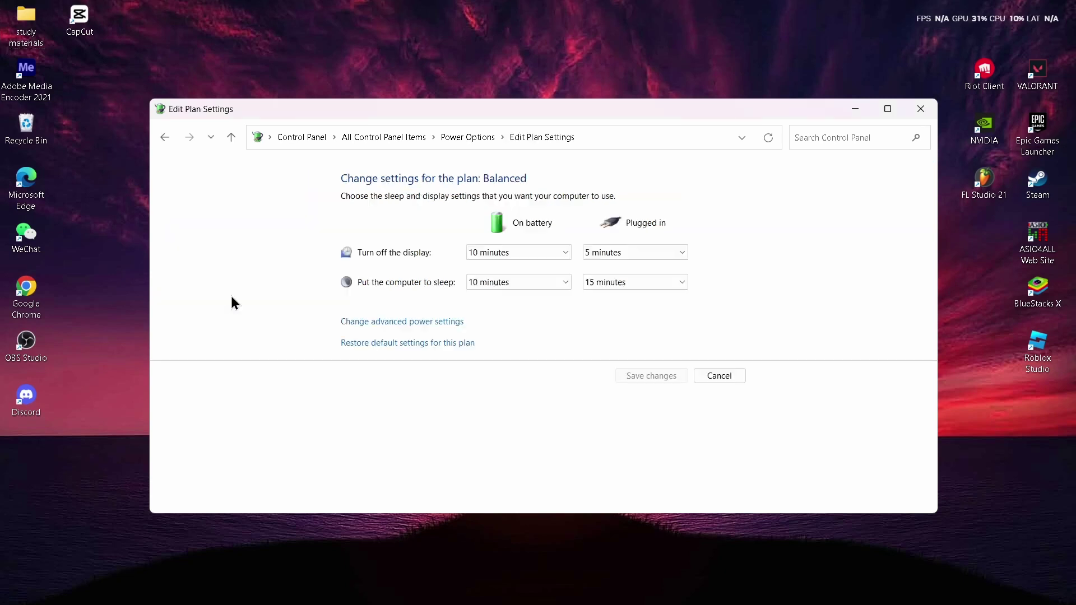
click(164, 138)
click(185, 207)
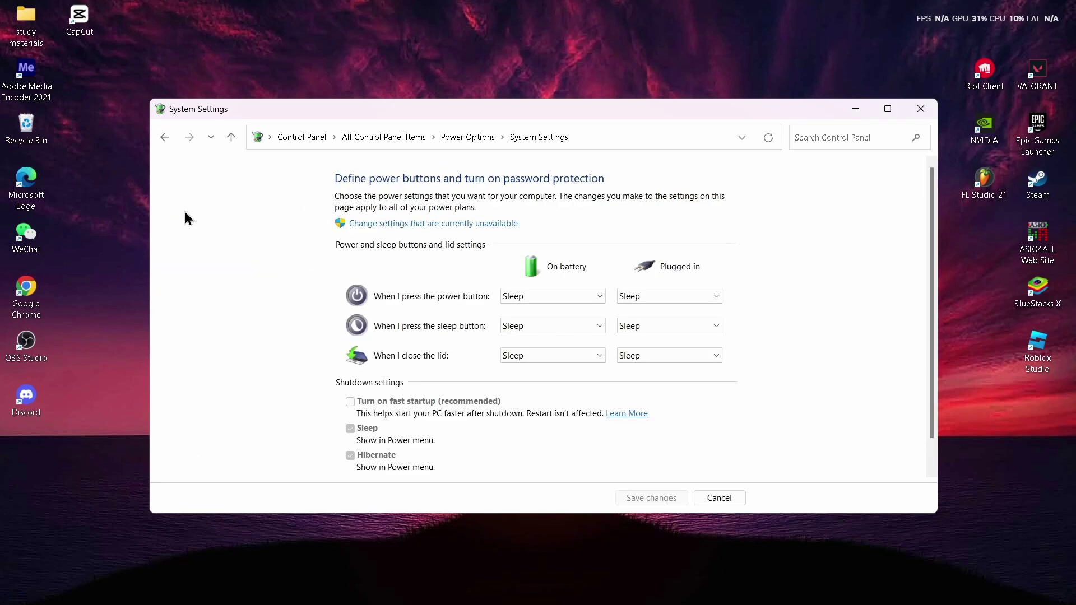
click(165, 138)
click(133, 237)
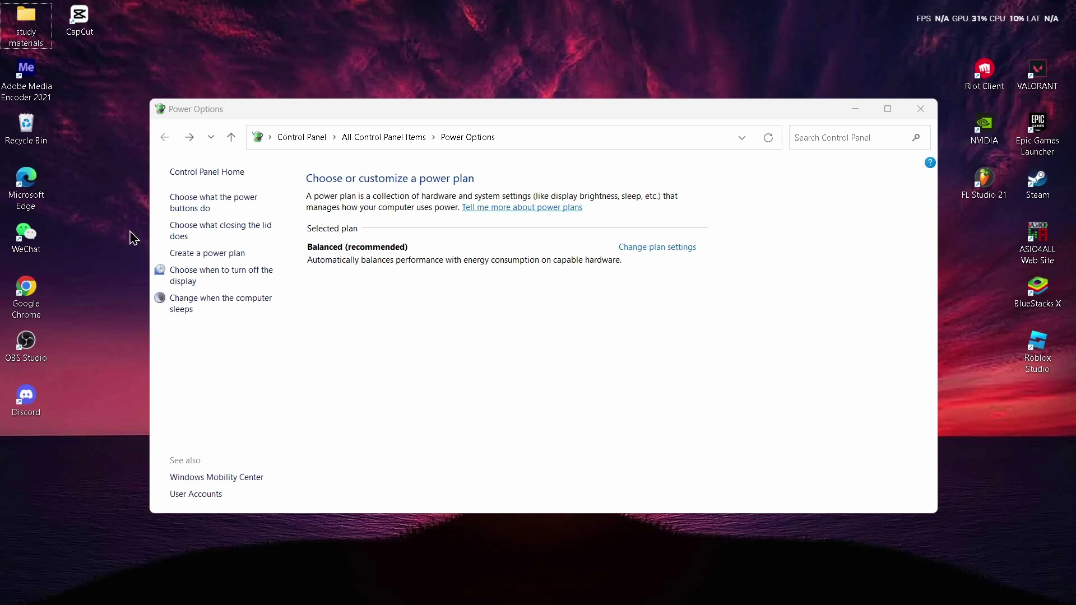
Open the Create a power plan page to view the available base plans, and close the window.
click(181, 254)
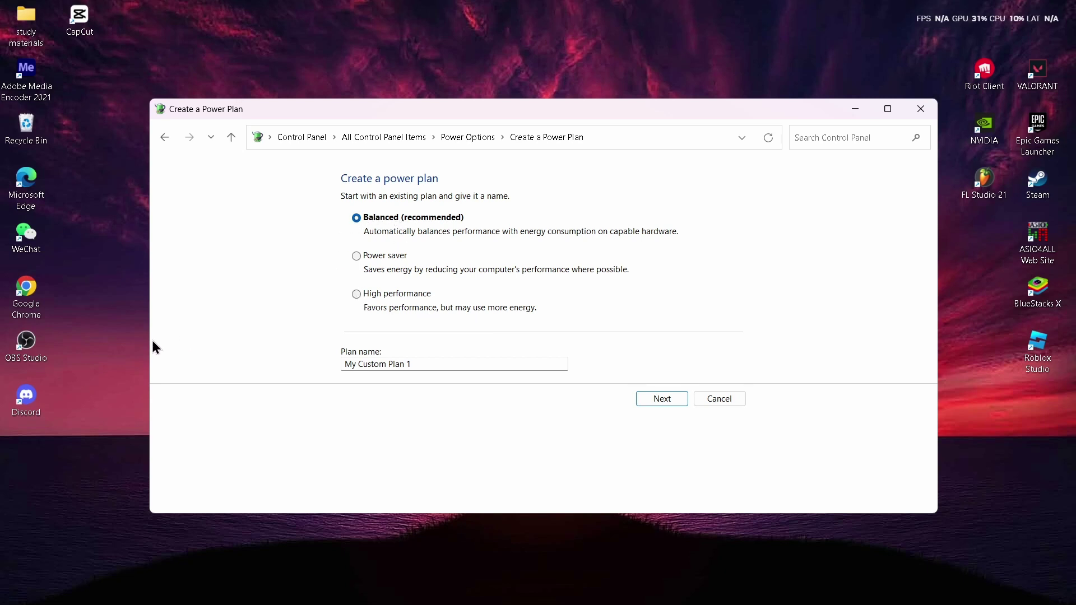
click(124, 340)
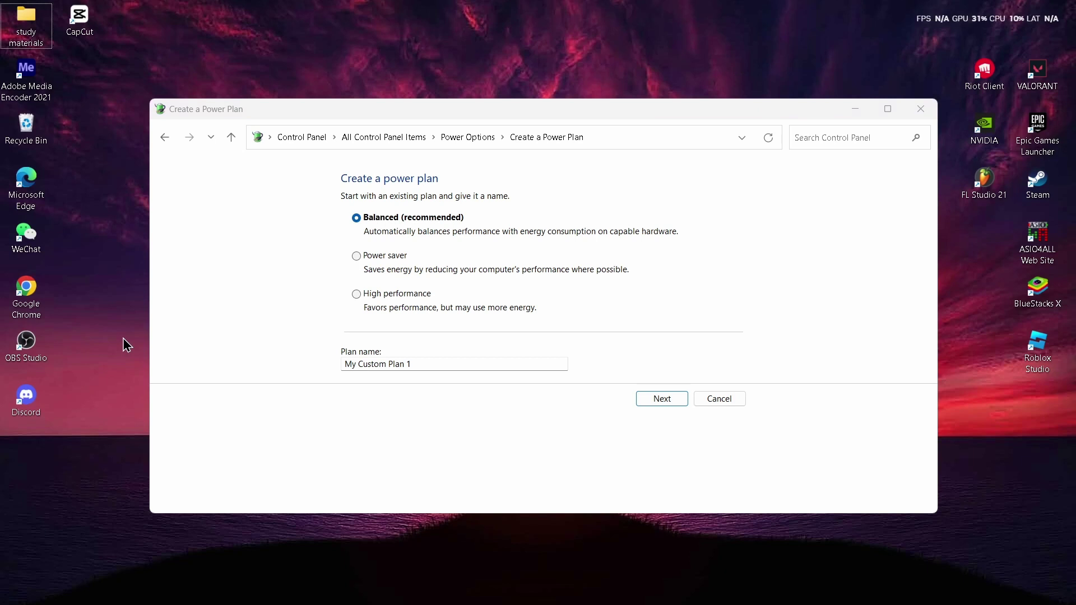
click(153, 441)
click(107, 378)
click(922, 112)
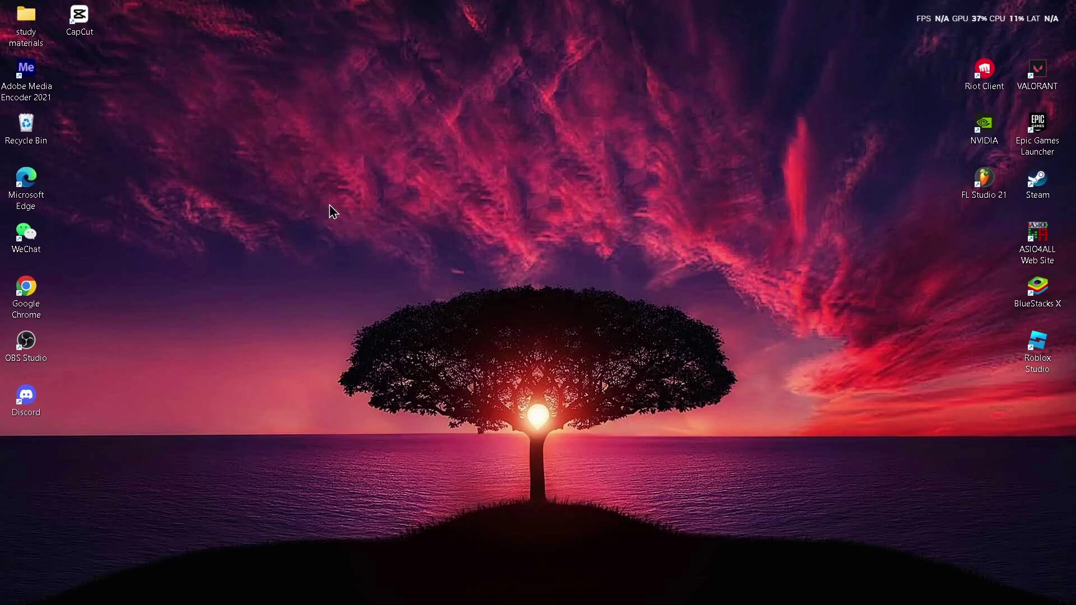
Run cleanmgr and start Disk Cleanup for drive C:.
key(super+r)
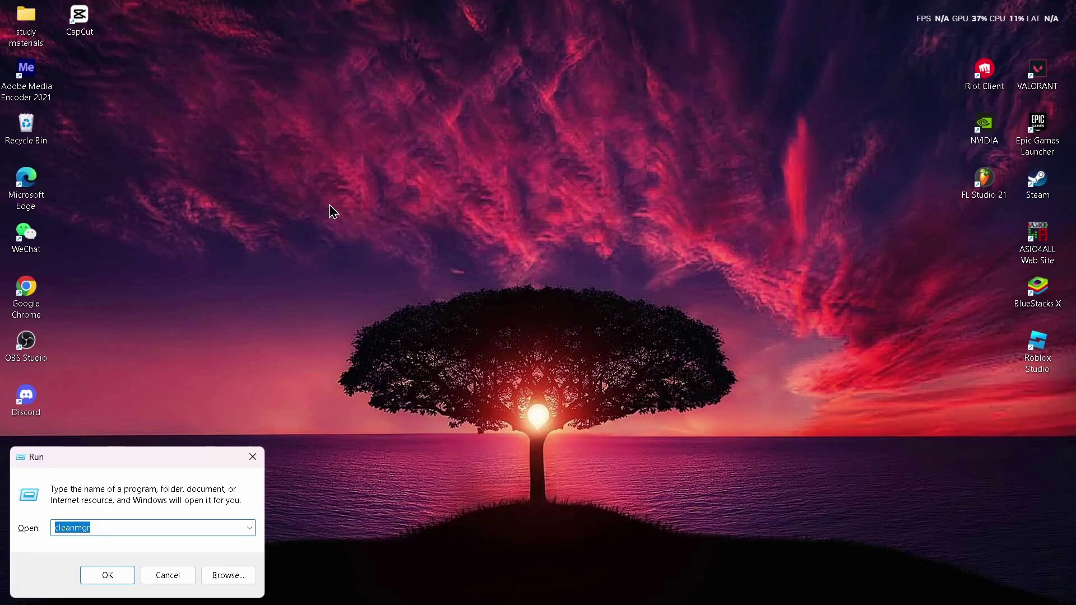
click(186, 527)
click(133, 574)
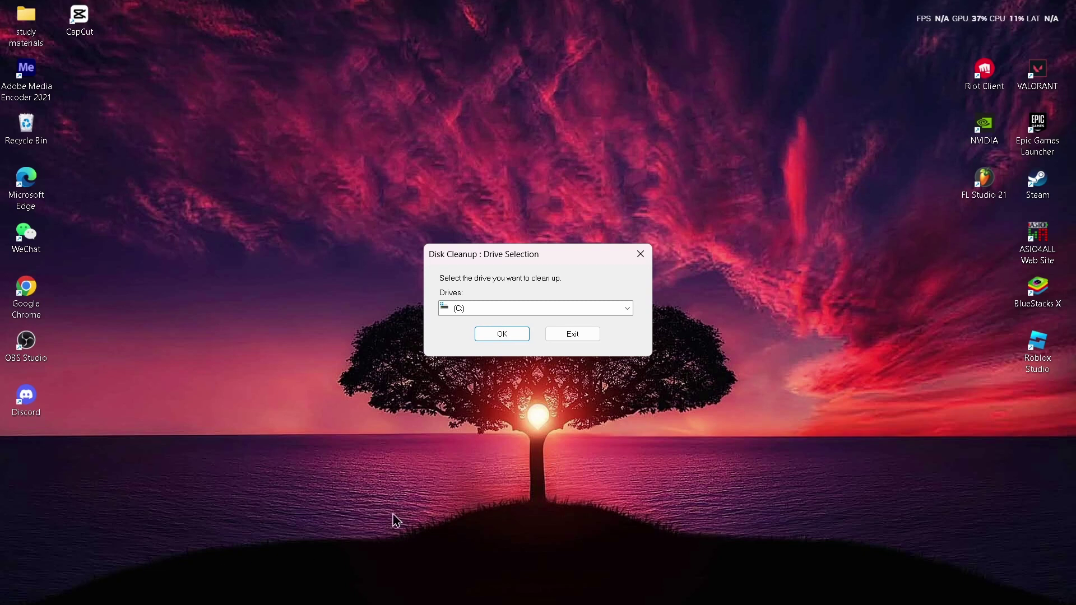
click(502, 311)
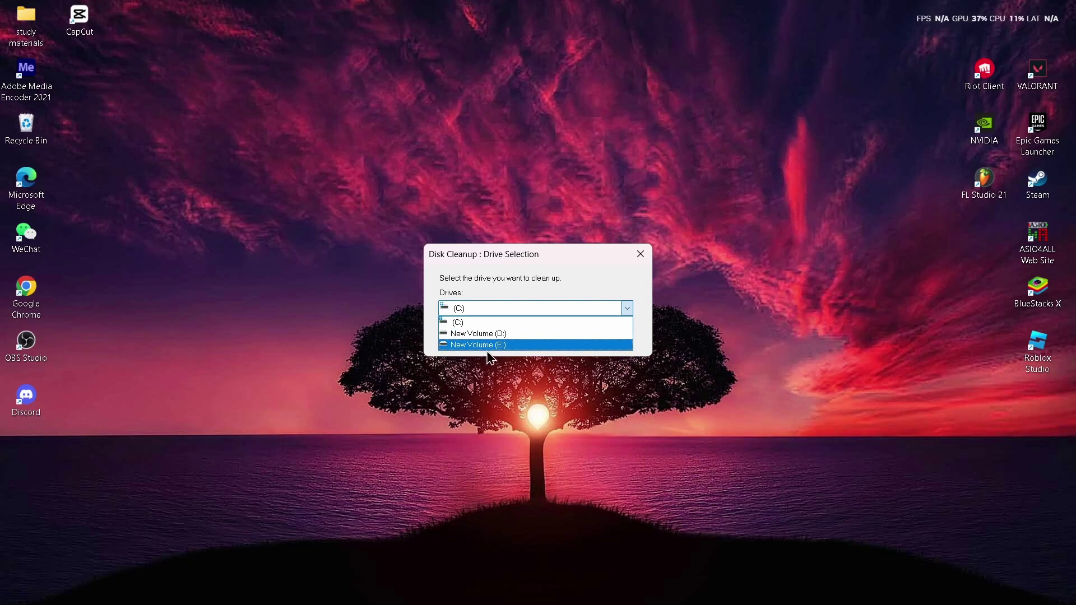
click(496, 327)
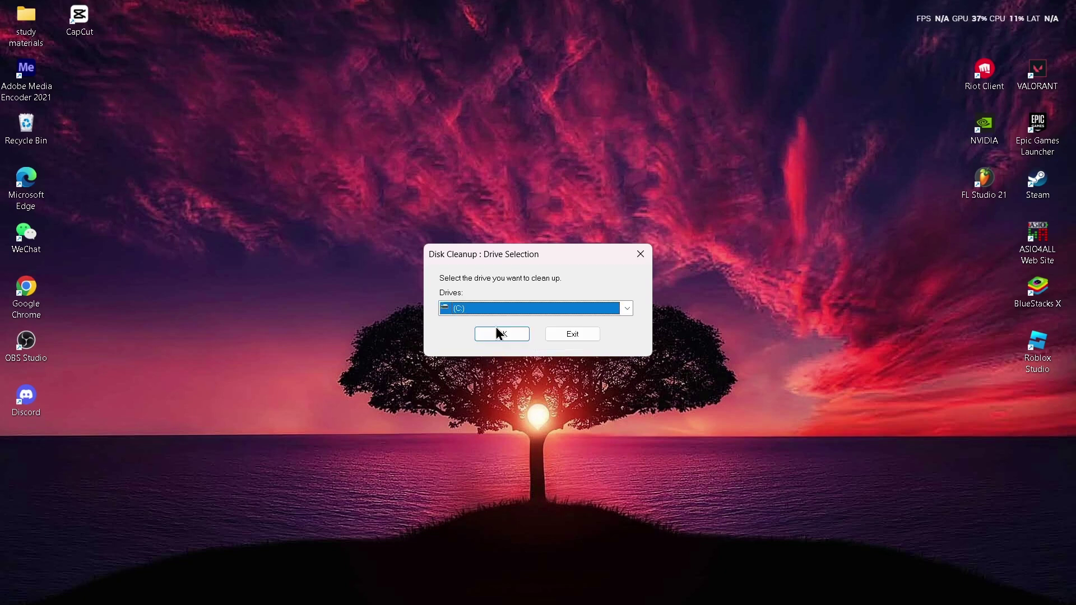
click(502, 332)
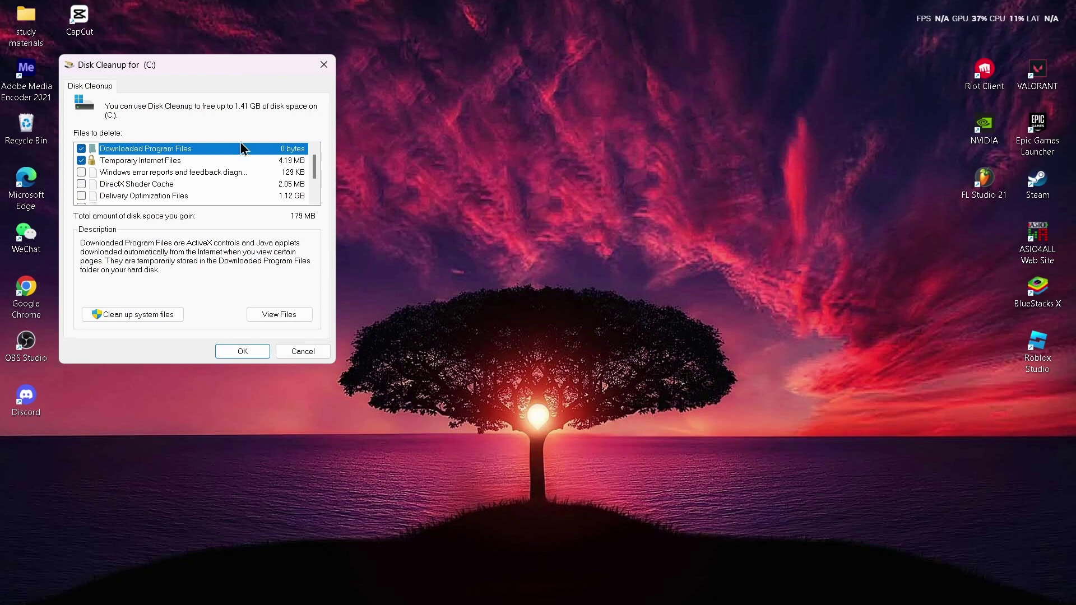
Move the Disk Cleanup window toward the screen centre and mark DirectX Shader Cache, Delivery Optimization Files, Recycle Bin and Temporary files for deletion.
drag(99, 62, 389, 107)
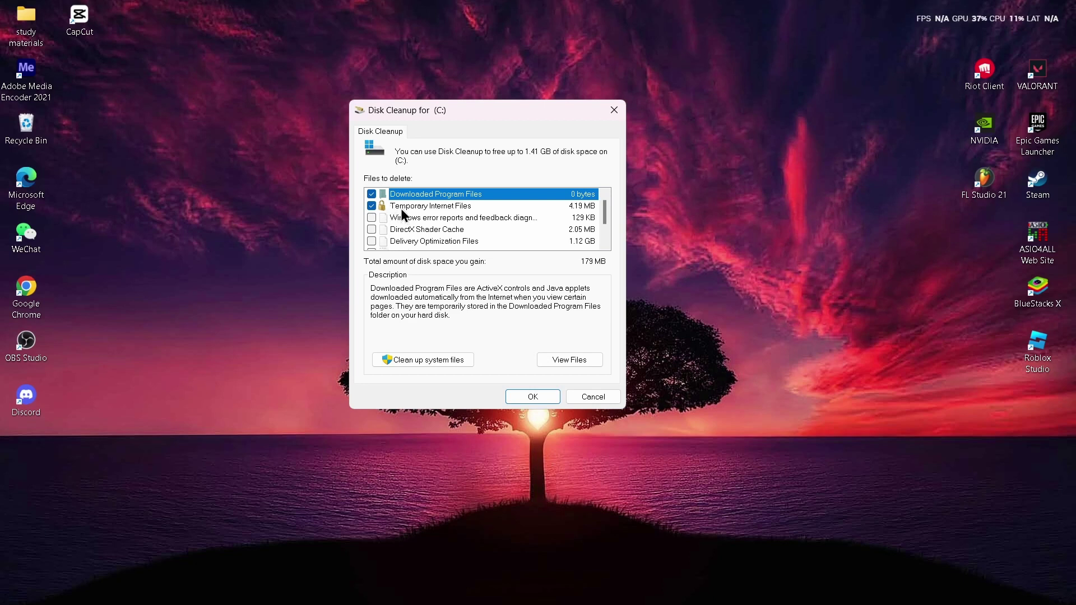
scroll(402, 211, down, 1)
click(371, 206)
scroll(371, 210, up, 1)
click(371, 229)
scroll(526, 235, down, 1)
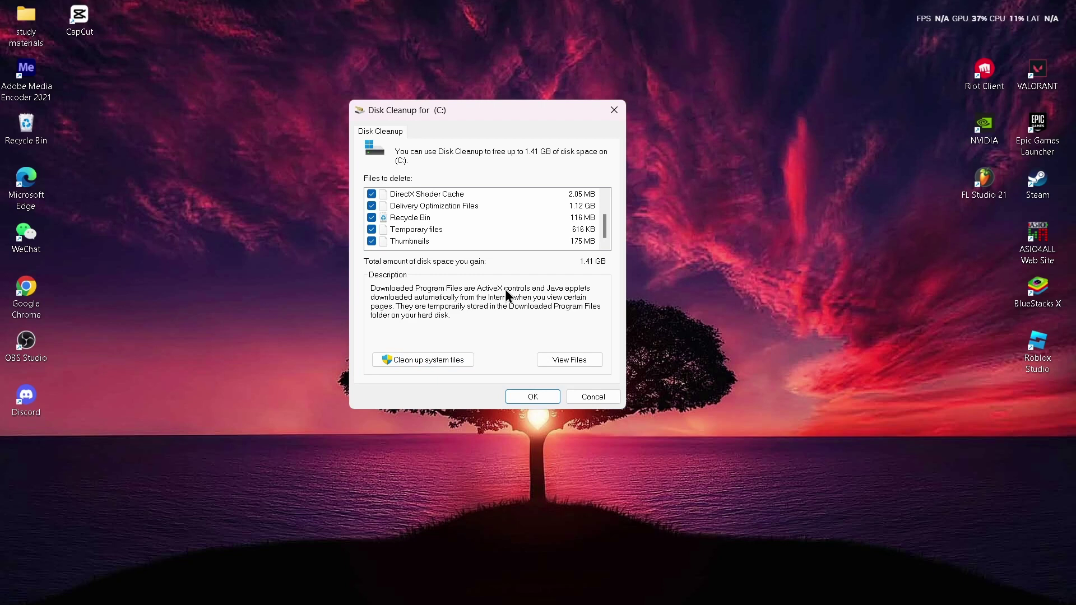
Start the system files cleanup scan for drive C: and return to the desktop.
click(444, 361)
click(500, 333)
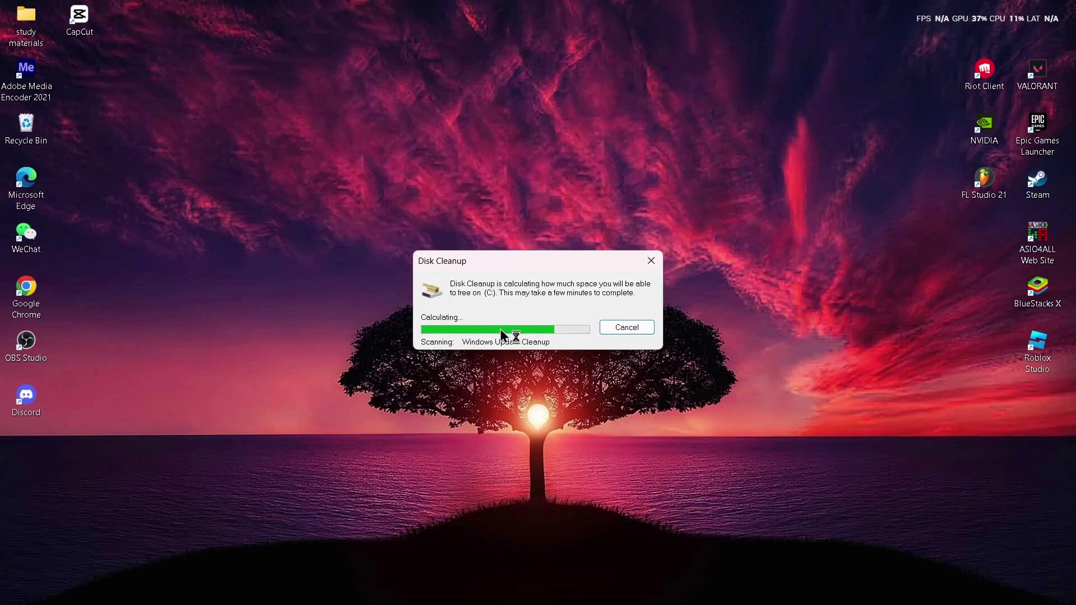
key(super+d)
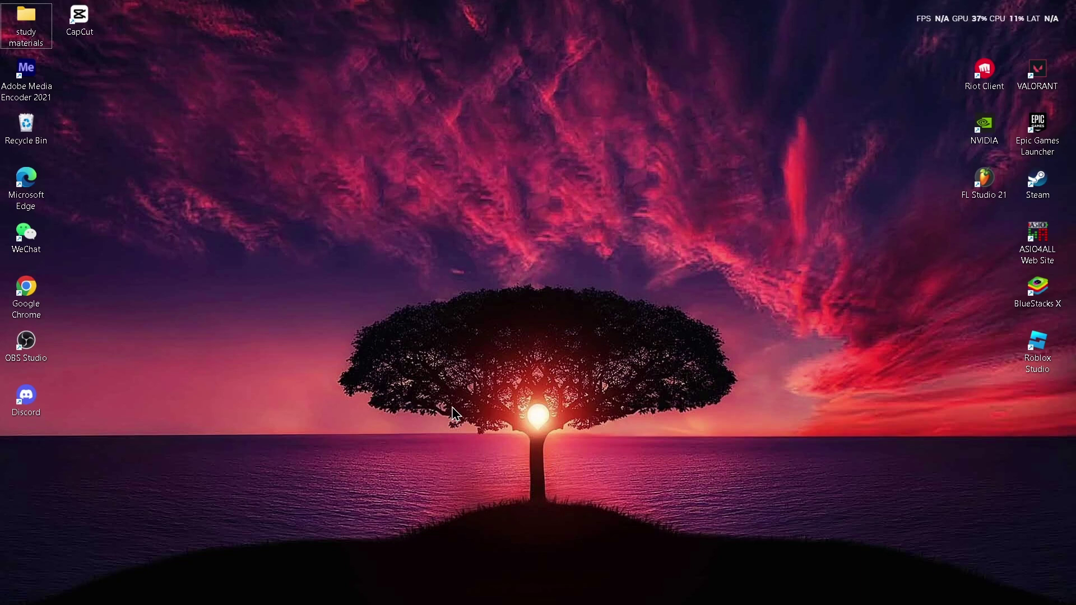
Run cleanmgr again from the desktop and open Disk Cleanup for drive C:.
key(super+r)
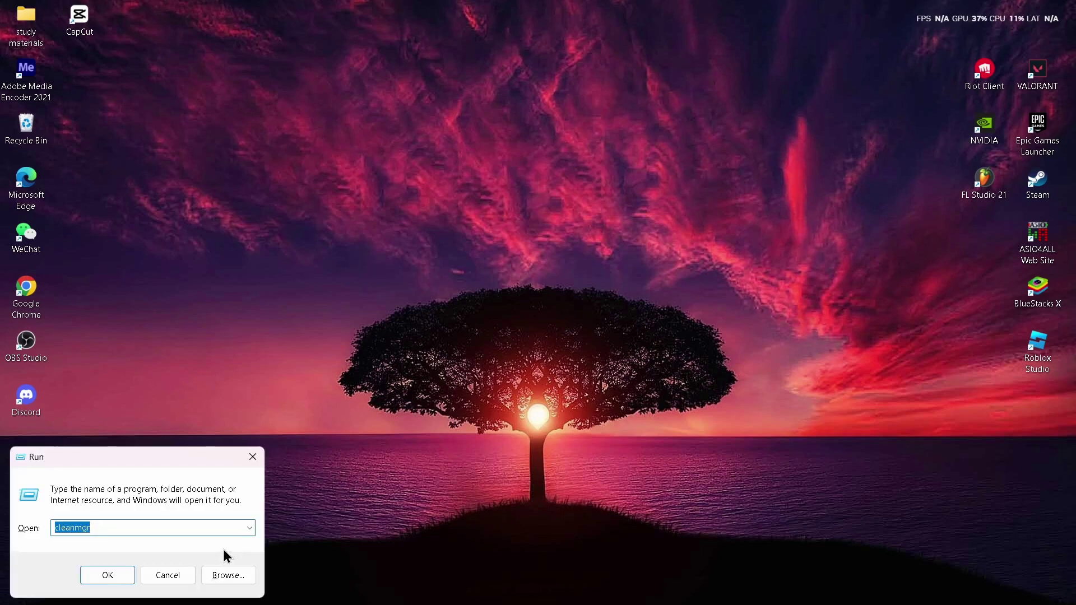
click(206, 532)
click(109, 577)
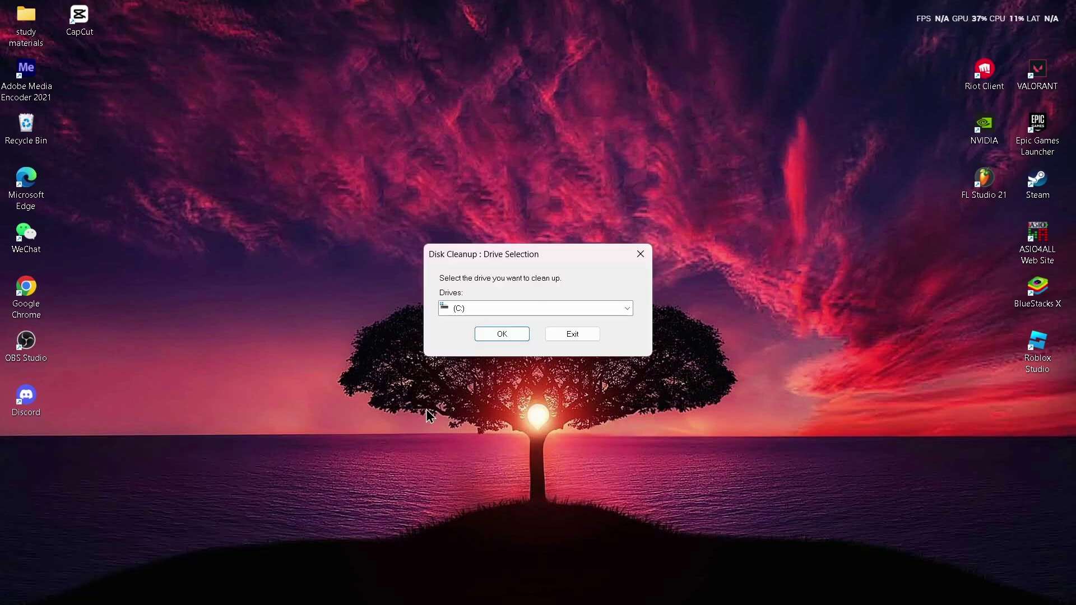
click(557, 314)
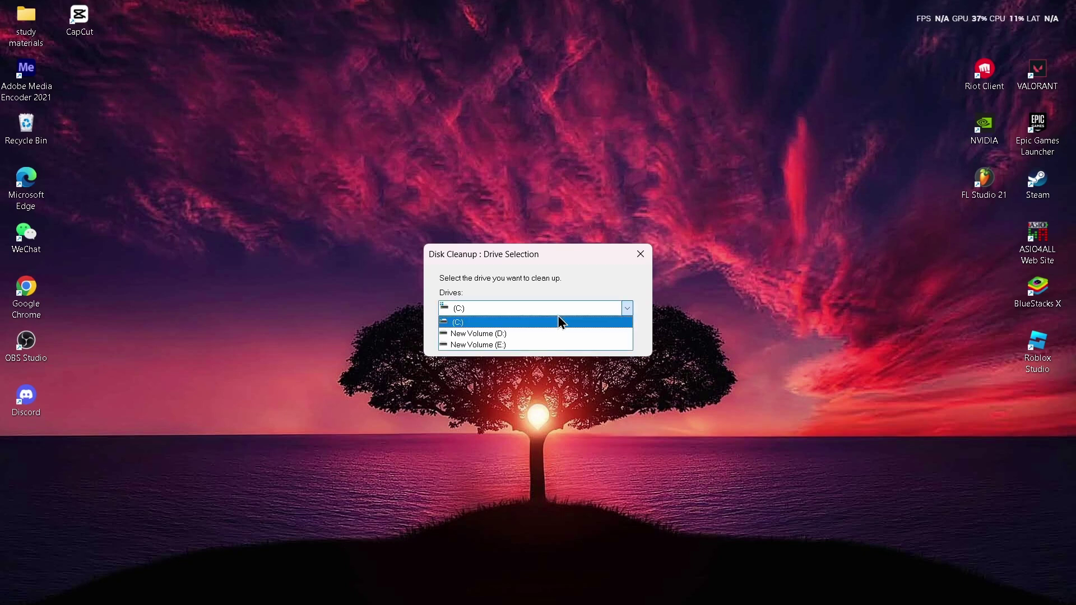
click(490, 323)
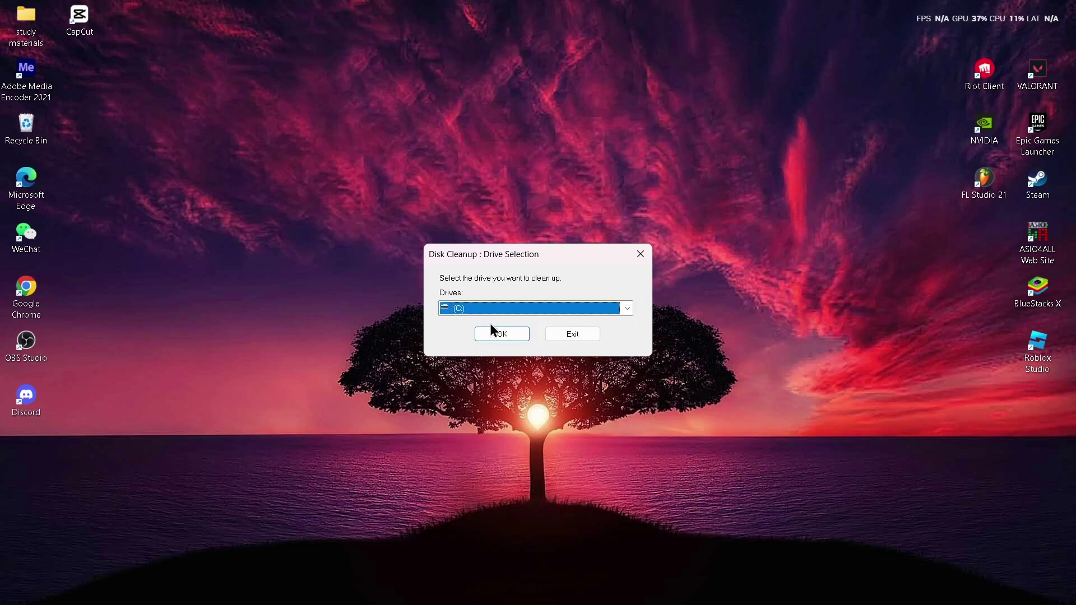
click(495, 333)
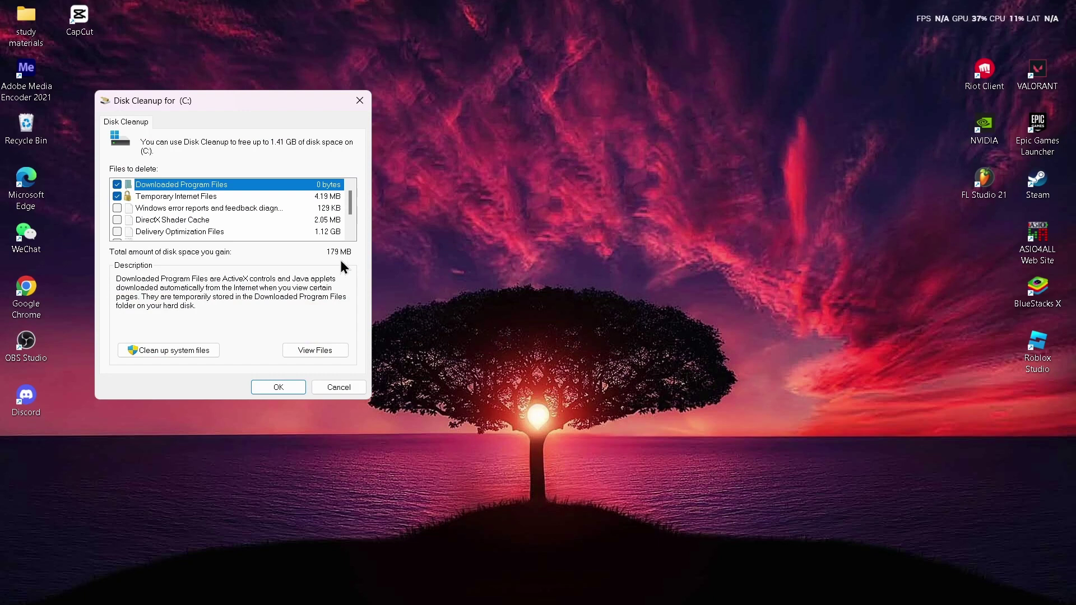
Mark DirectX Shader Cache, Delivery Optimization Files, Recycle Bin and Temporary files for deletion on drive C:.
scroll(289, 235, down, 1)
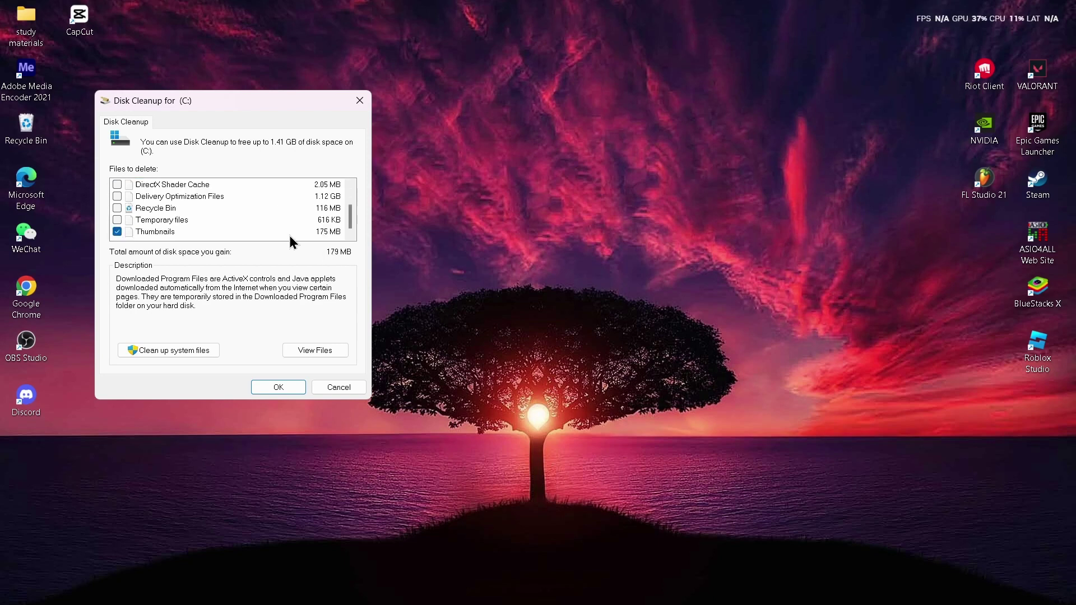
scroll(283, 237, up, 1)
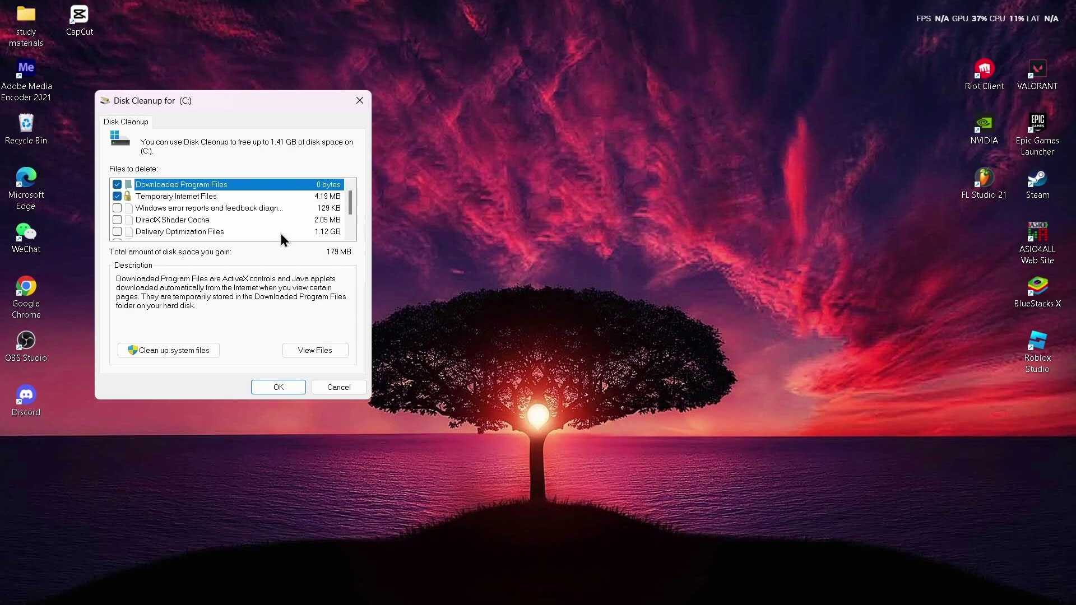
click(117, 220)
click(117, 231)
scroll(116, 216, down, 1)
click(117, 208)
click(117, 220)
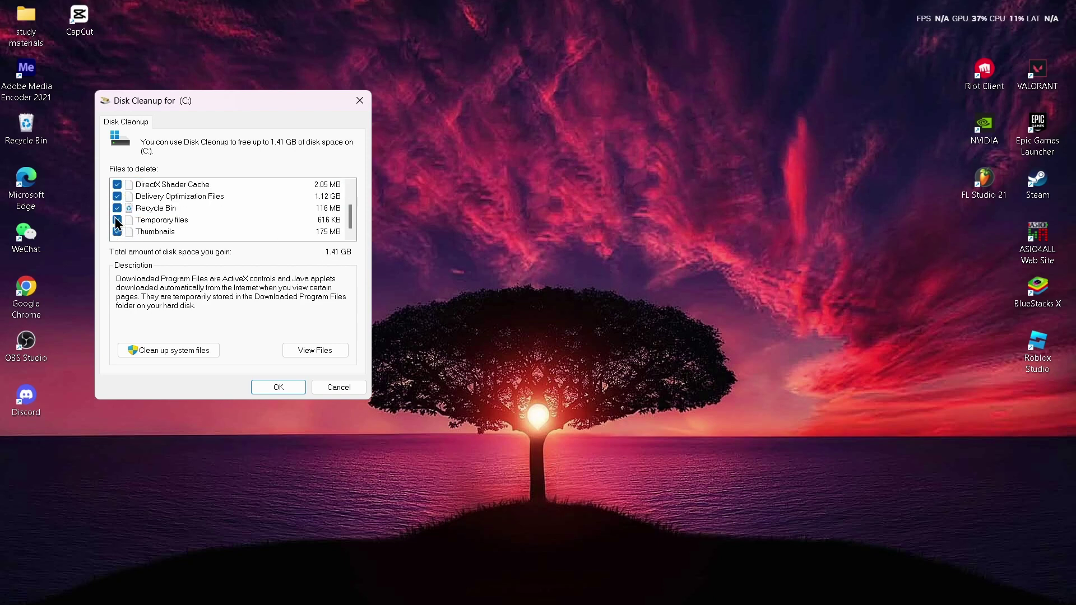
Run the cleanup of the marked files on drive C: and confirm their permanent deletion.
click(268, 387)
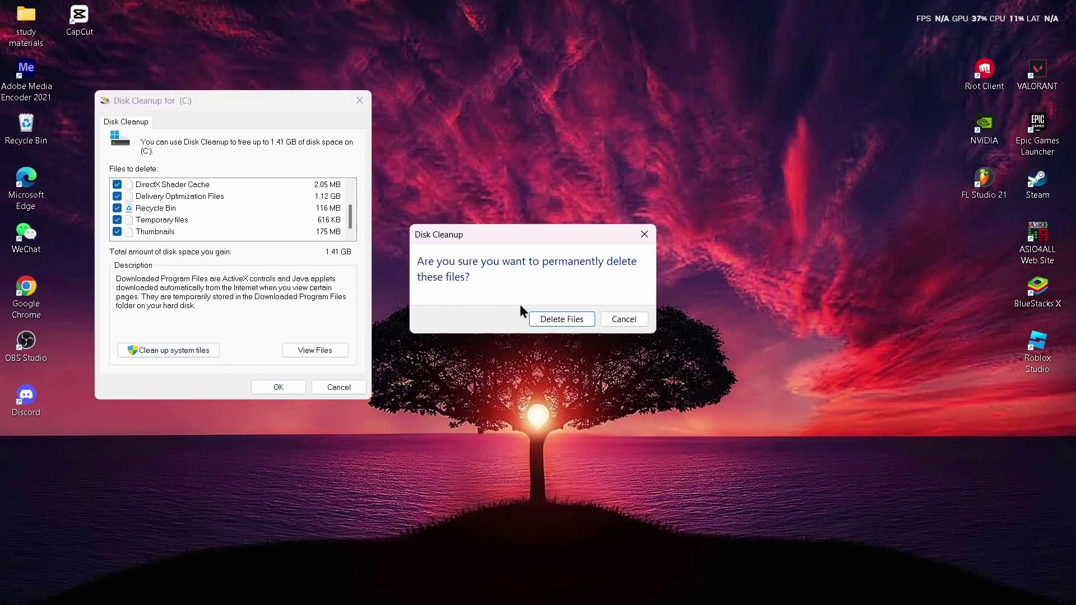
click(553, 316)
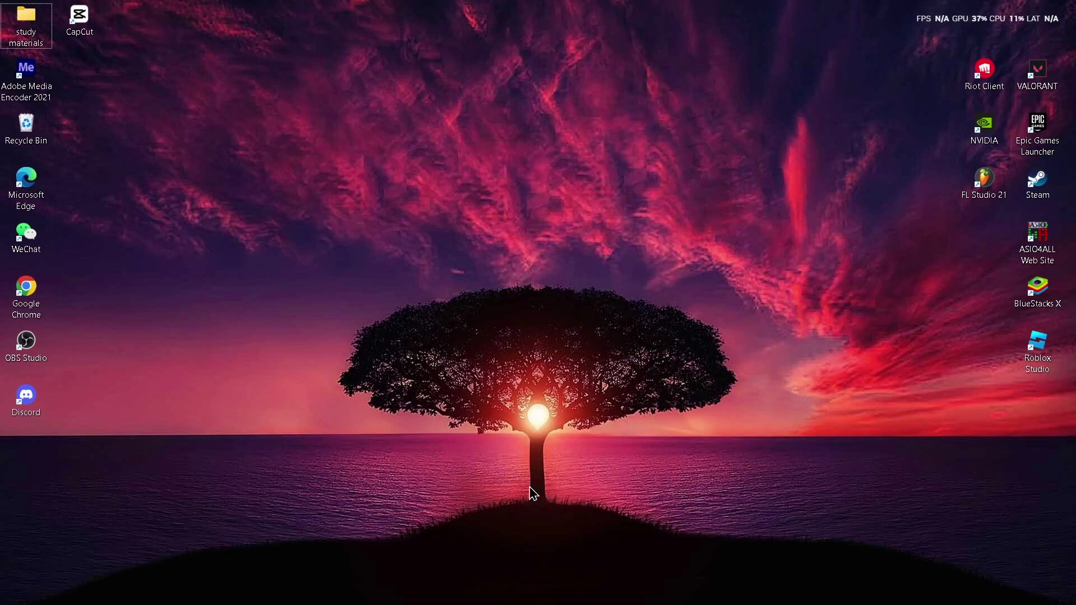
Open the Windows Temp folder on drive C: with the Run command temp.
key(super+r)
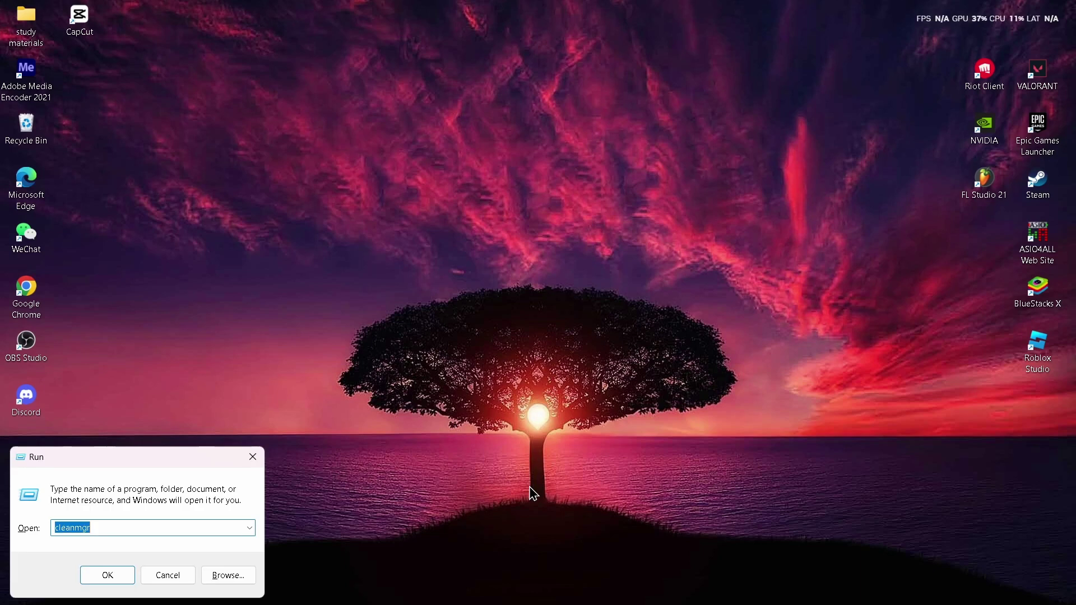
click(159, 525)
key(BackSpace)
key(BackSpace)
key(BackSpace)
key(BackSpace)
key(BackSpace)
key(BackSpace)
key(BackSpace)
key(BackSpace)
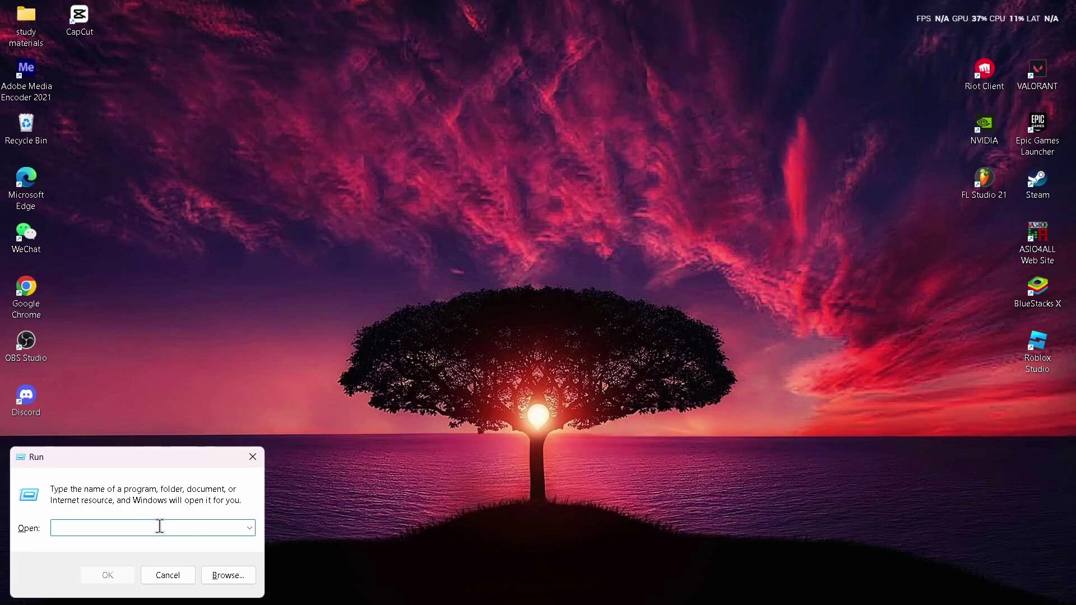
text(%temp%)
key(Return)
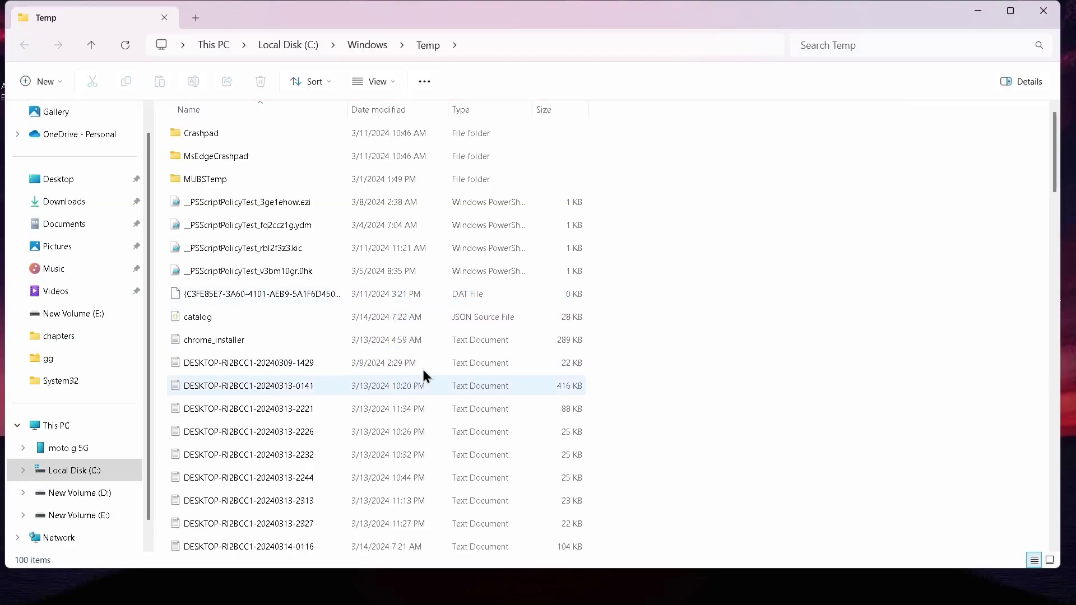
Delete all items in the Windows Temp folder, leave the files that are in use, and close the folder window.
scroll(514, 384, down, 4)
scroll(514, 384, up, 4)
key(ctrl+a)
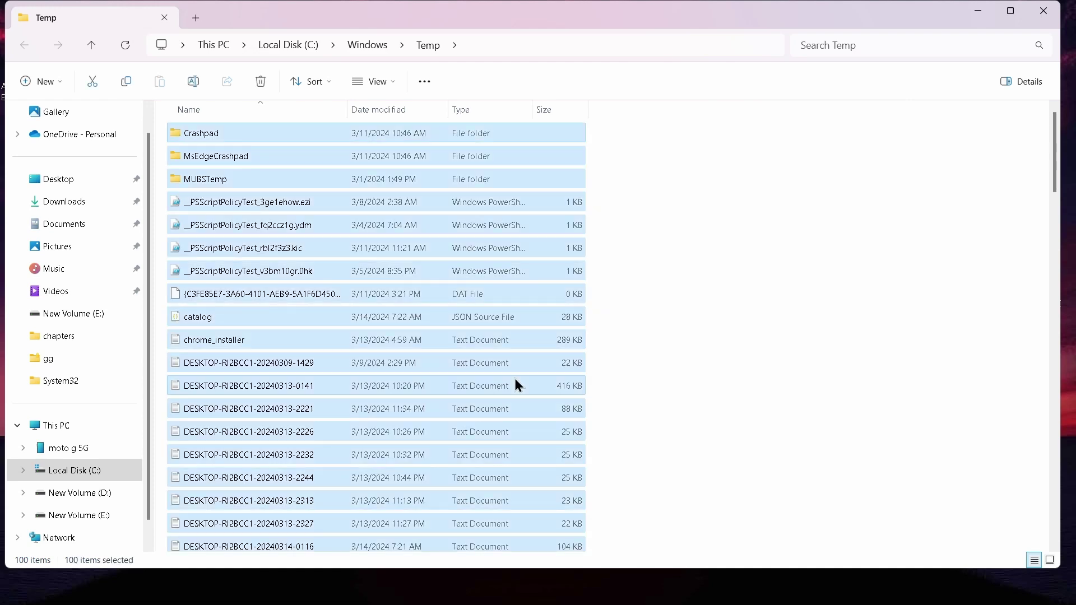
click(700, 309)
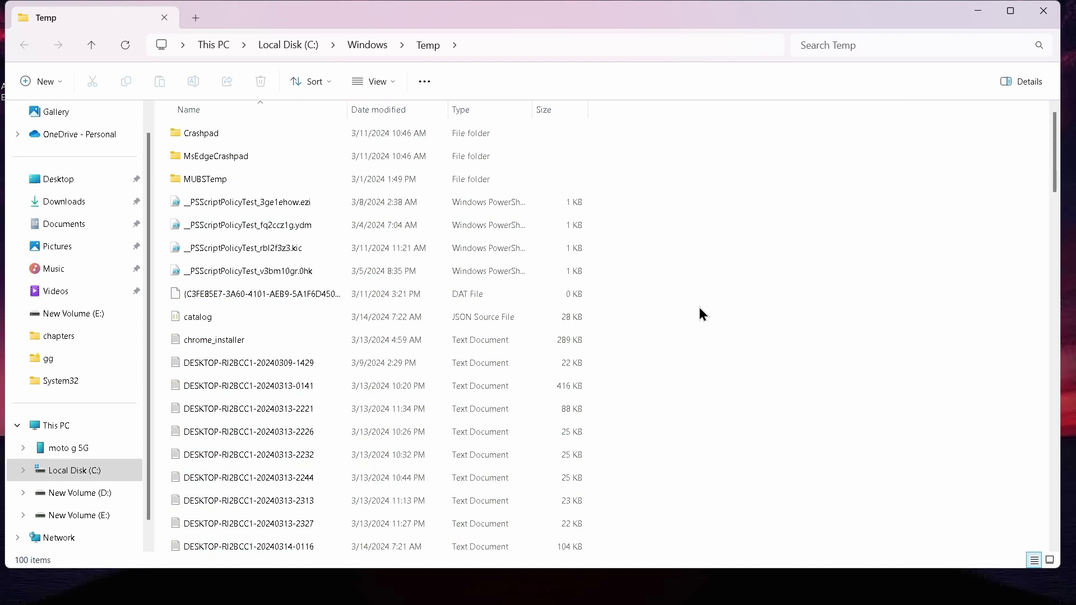
key(ctrl+a)
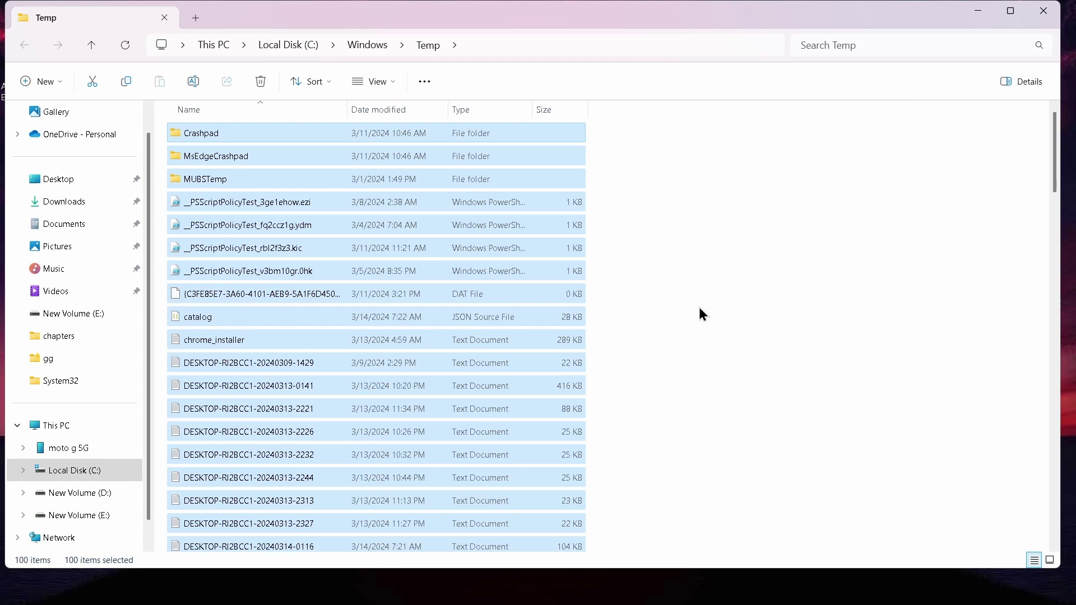
key(Delete)
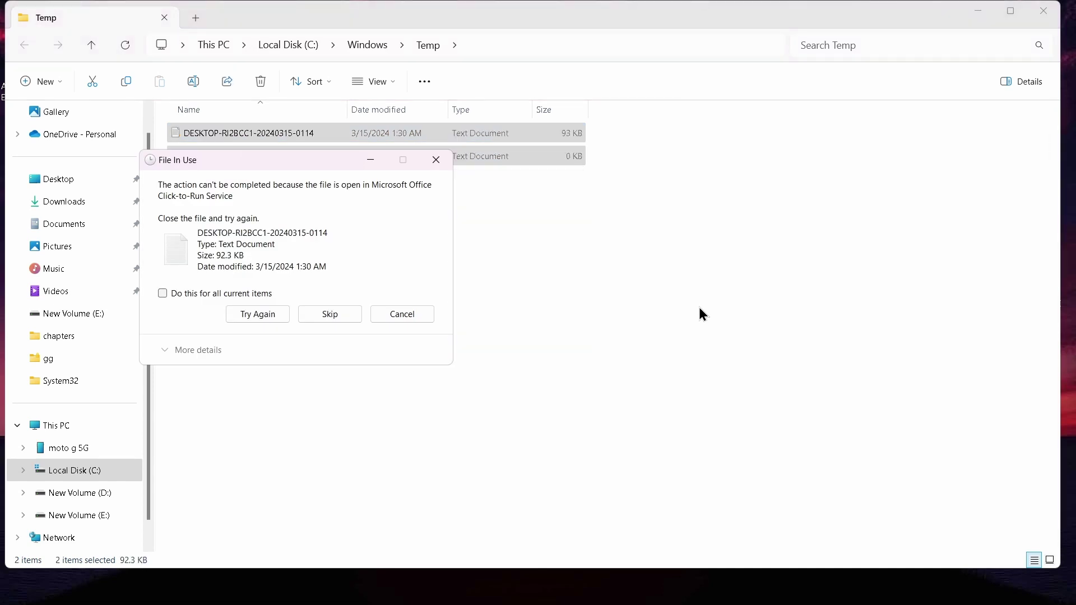
click(435, 159)
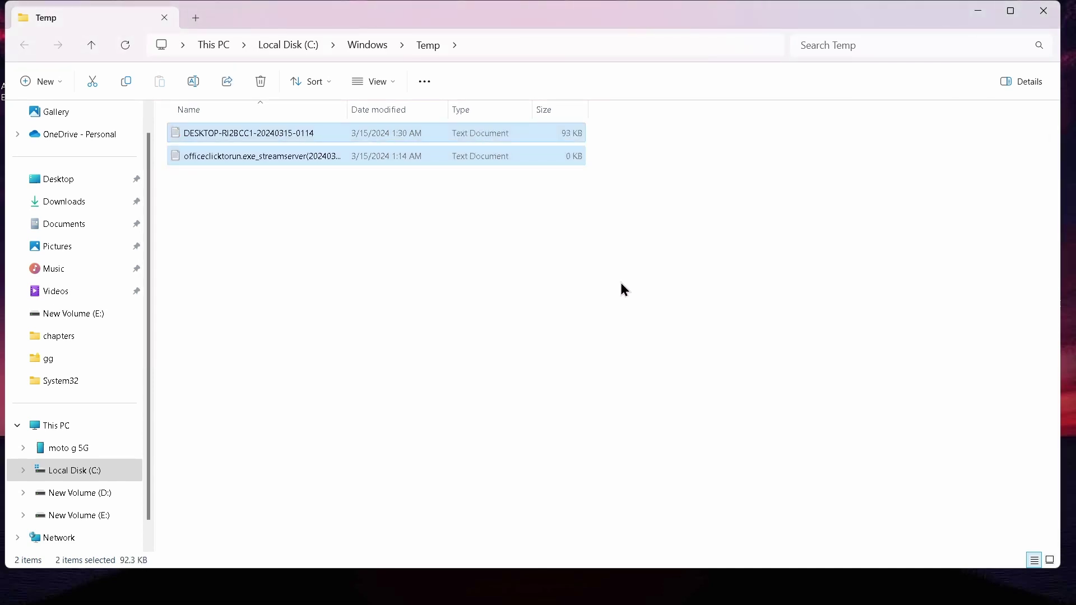
click(1036, 11)
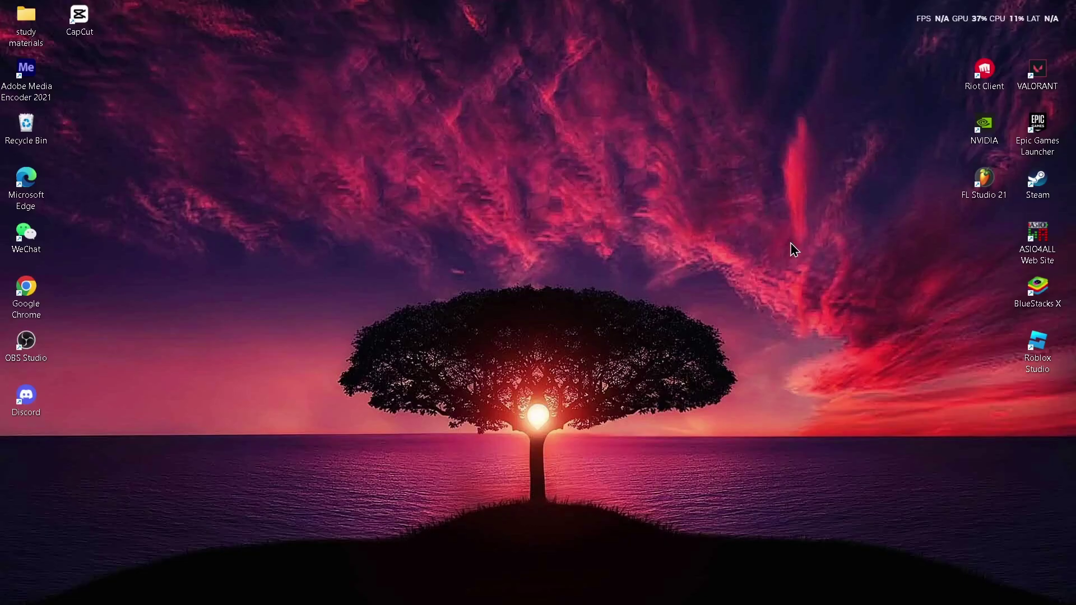
Open the user's AppData Local Temp folder with the Run command %temp%.
key(super+r)
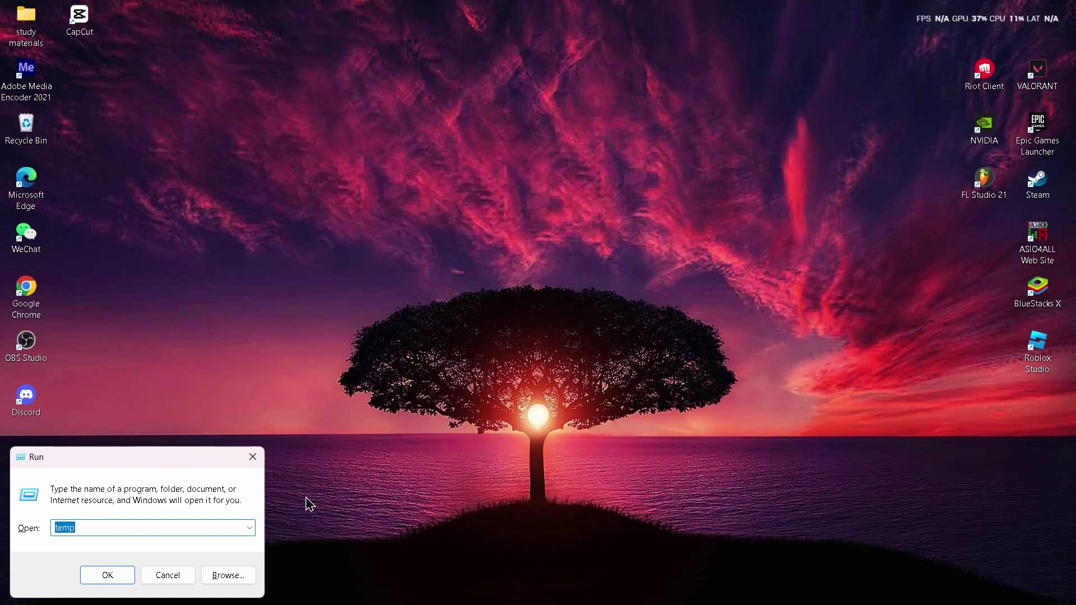
click(203, 525)
text(%)
key(Home)
text(%)
key(Return)
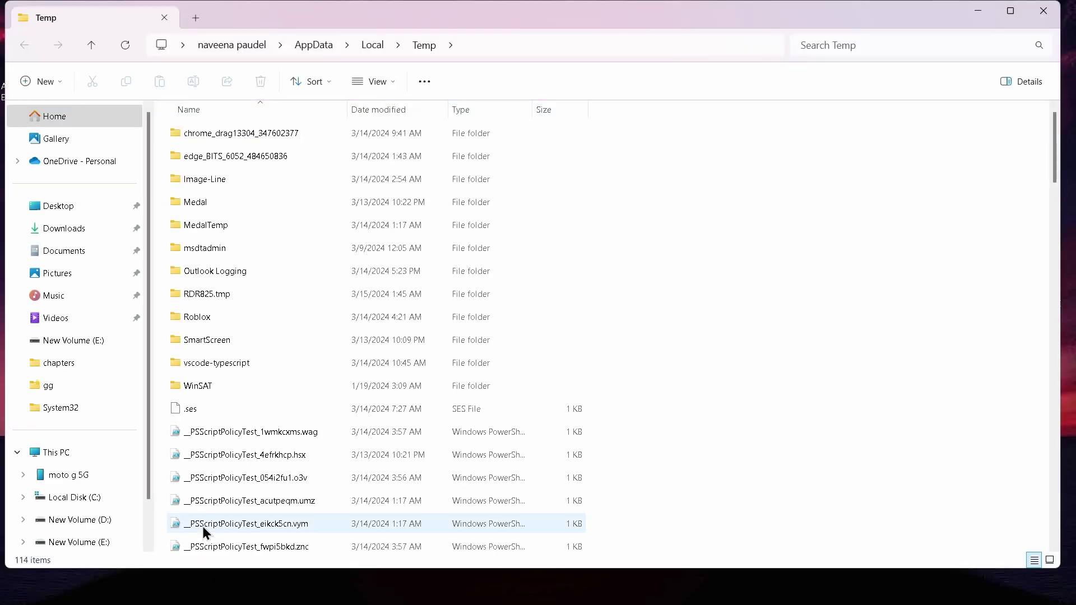
Delete all items in the AppData Local Temp folder, leave those in use, and close the folder window.
scroll(542, 394, down, 2)
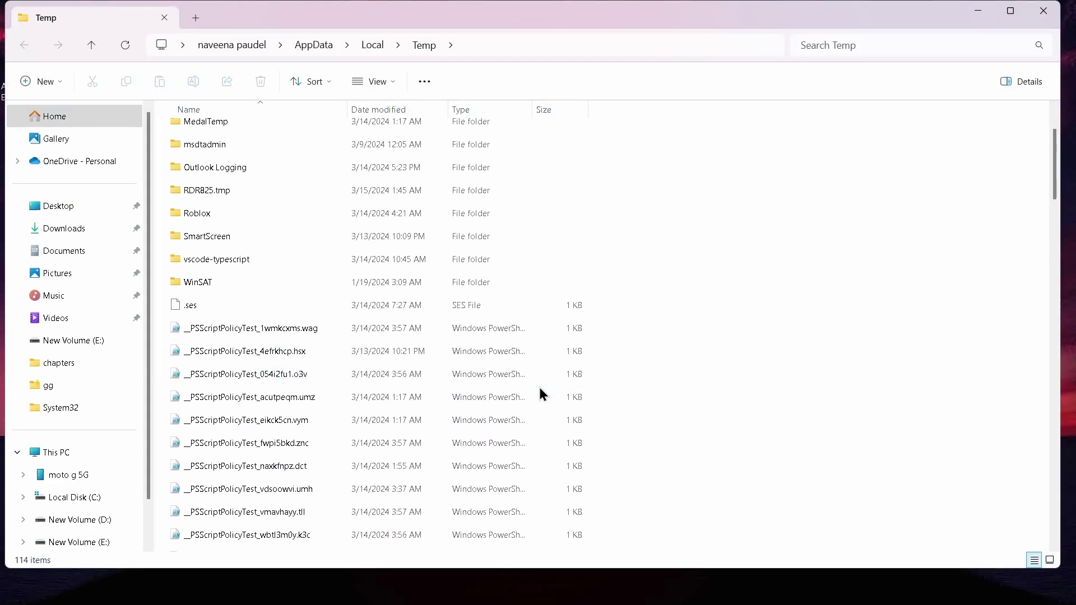
scroll(541, 394, down, 1)
scroll(540, 391, up, 3)
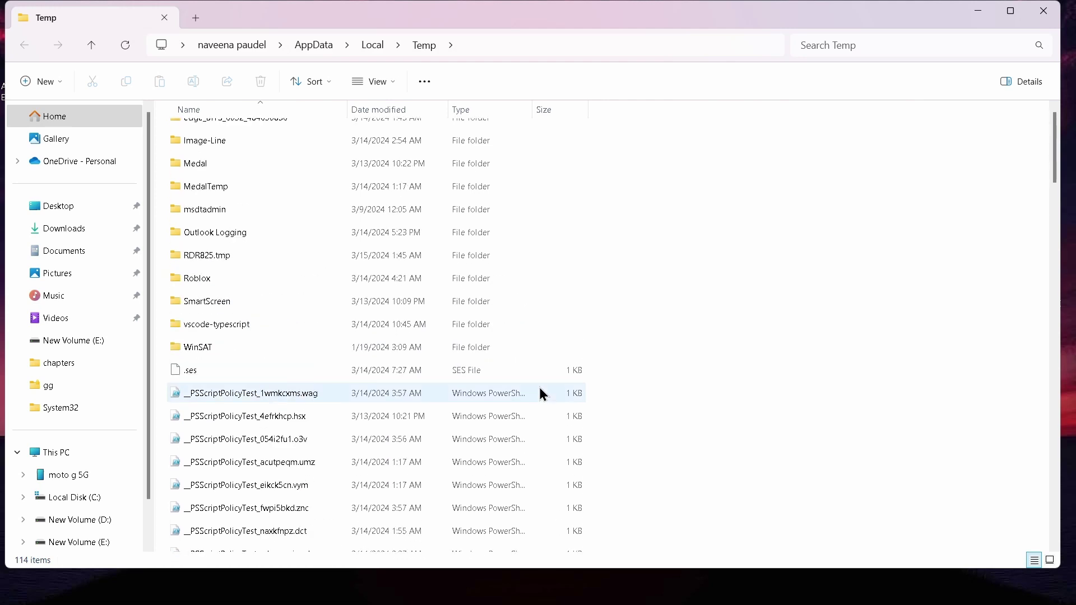
key(ctrl+a)
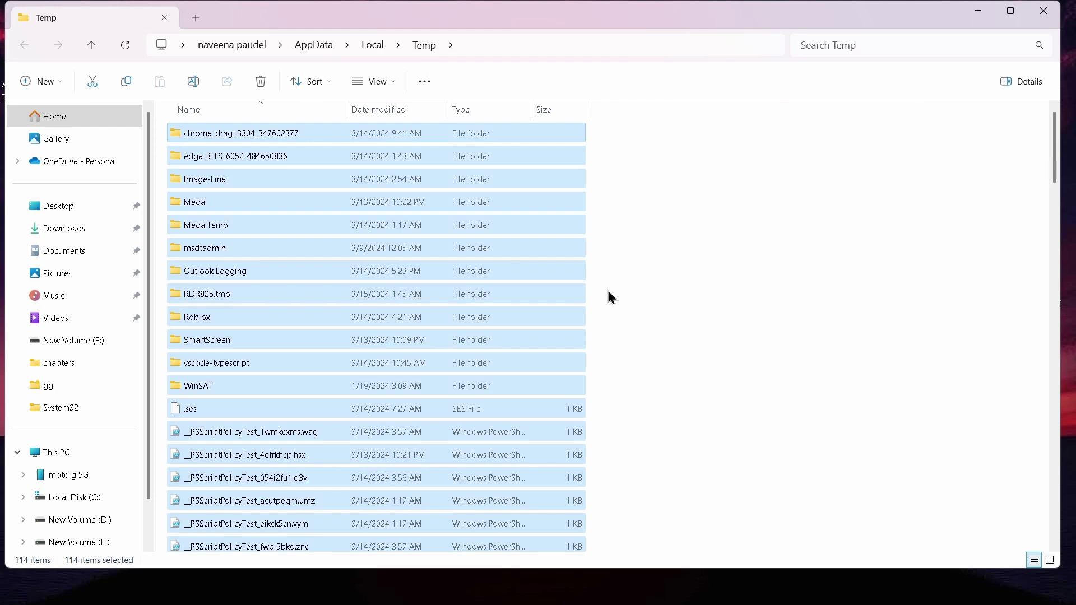
key(Delete)
click(594, 272)
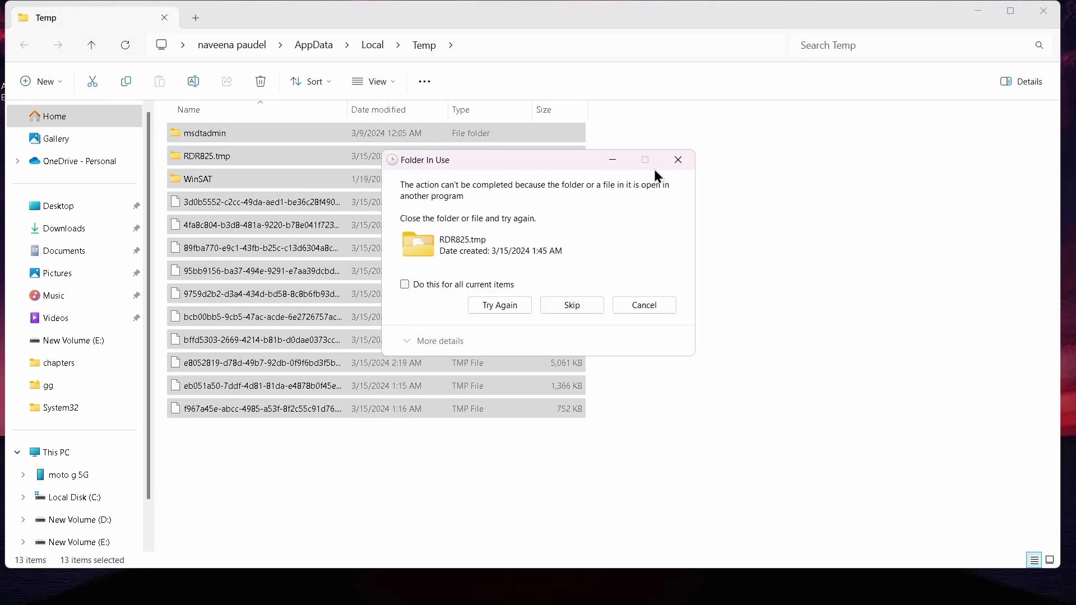
click(678, 159)
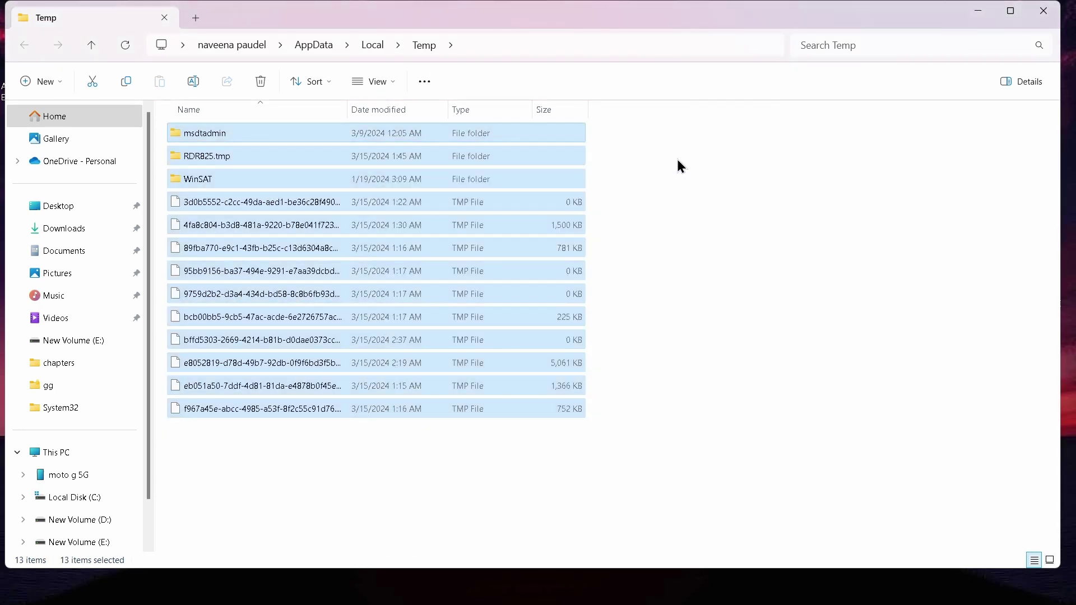
click(678, 160)
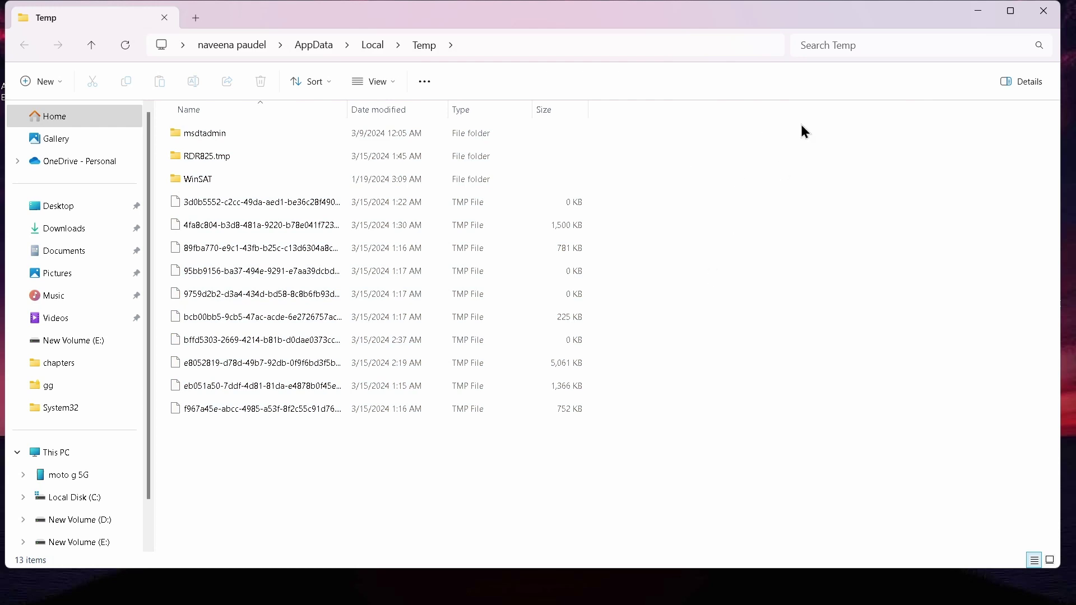
click(1042, 12)
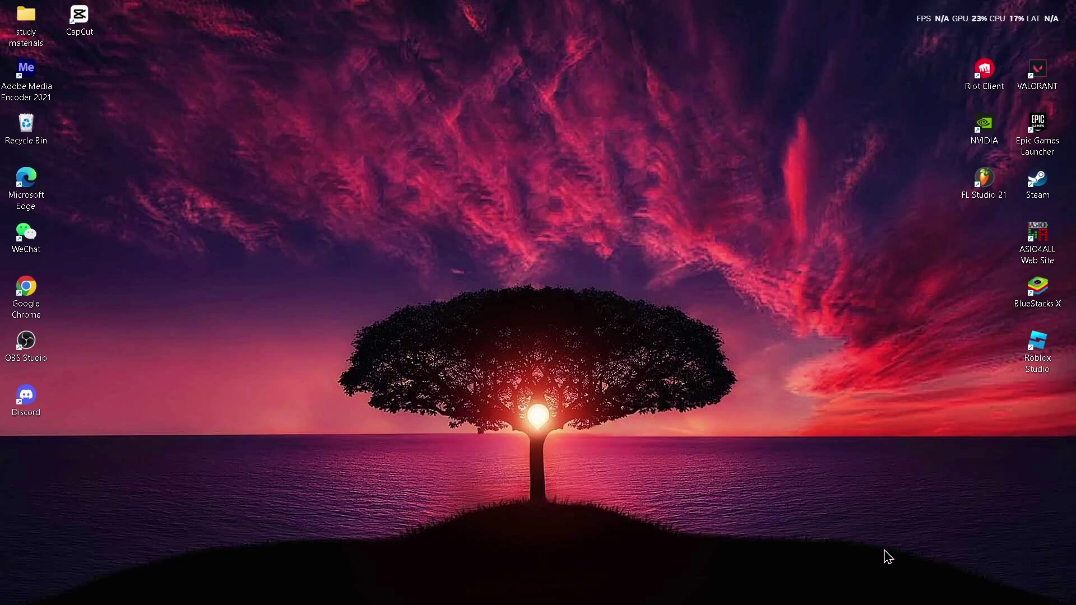
Look at the hidden system tray icons for background apps and dismiss them.
mouse_move(885, 603)
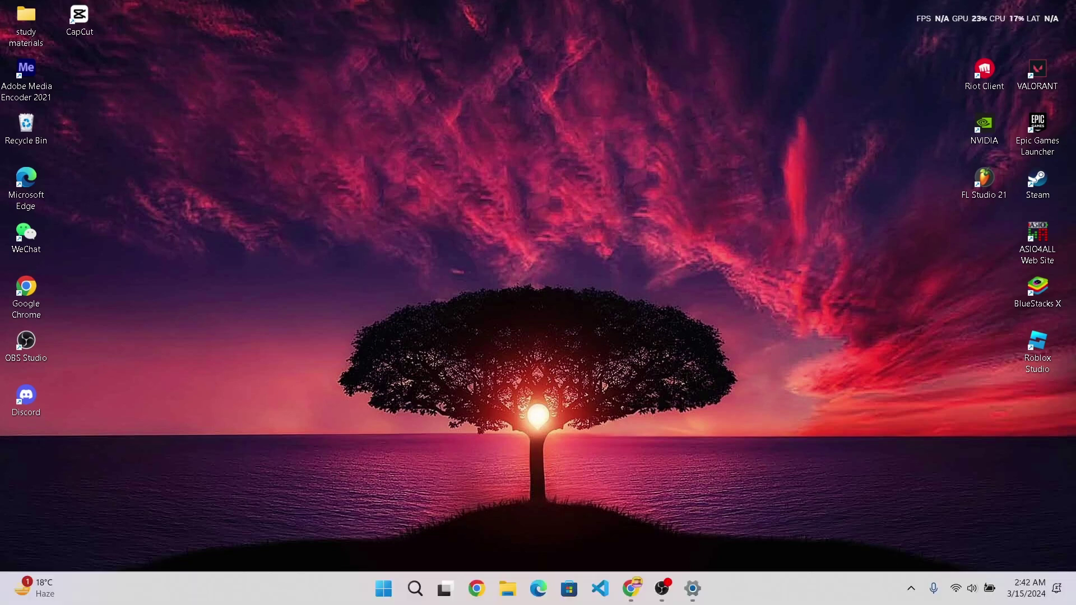
click(912, 590)
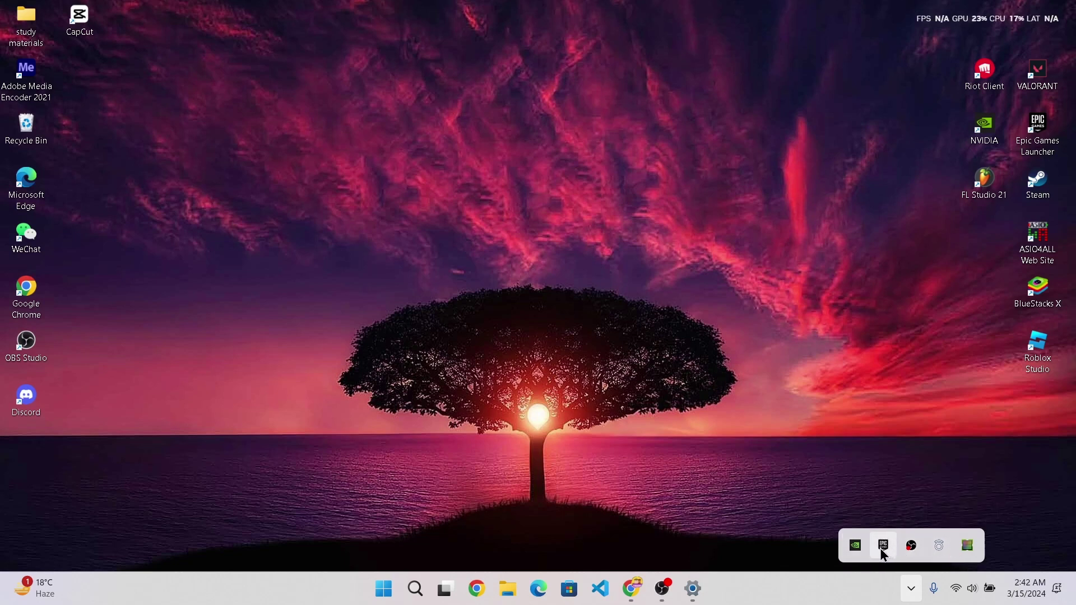
click(845, 473)
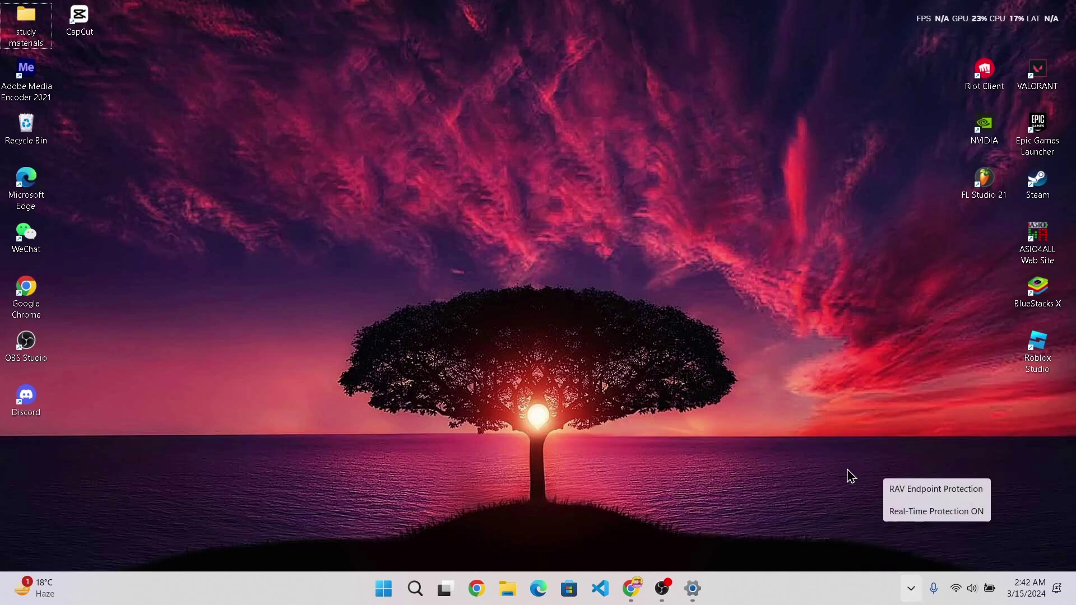
Open Virus & threat protection in Windows Security from the recent searches and start a quick scan.
click(408, 595)
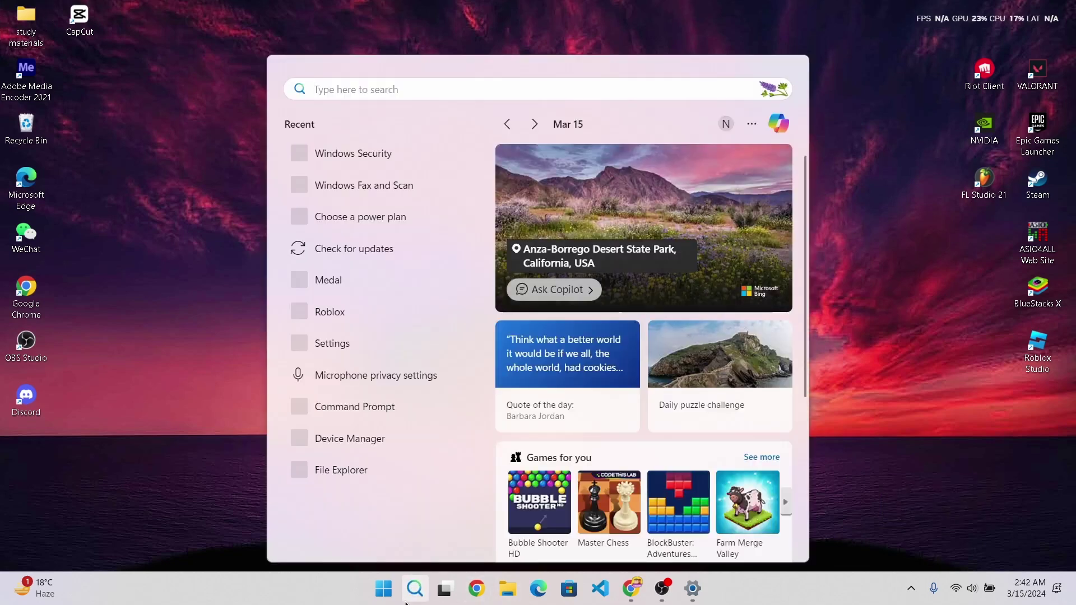
click(430, 151)
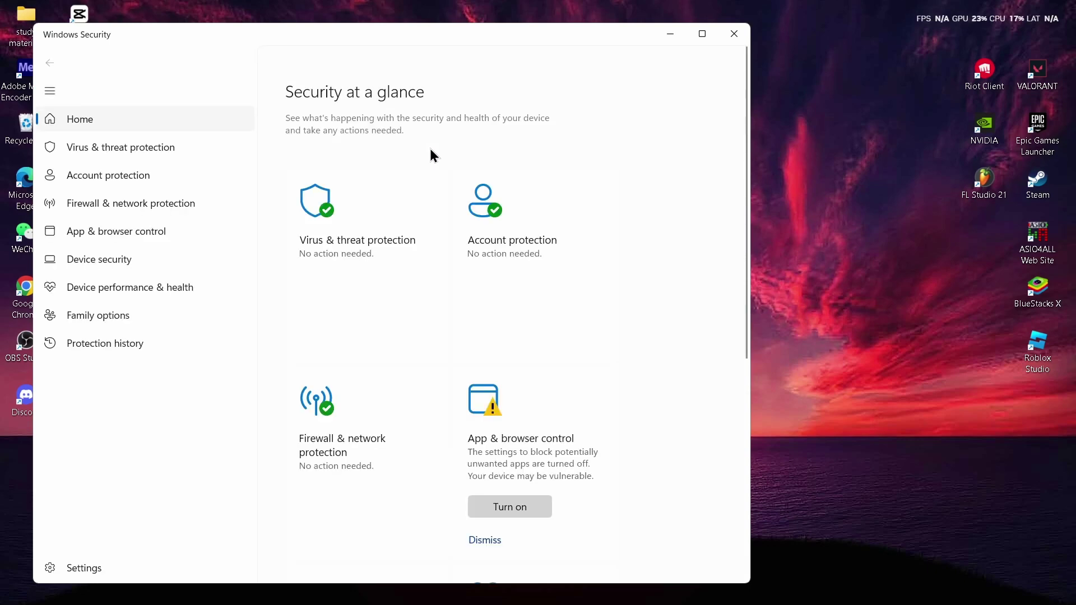
click(146, 150)
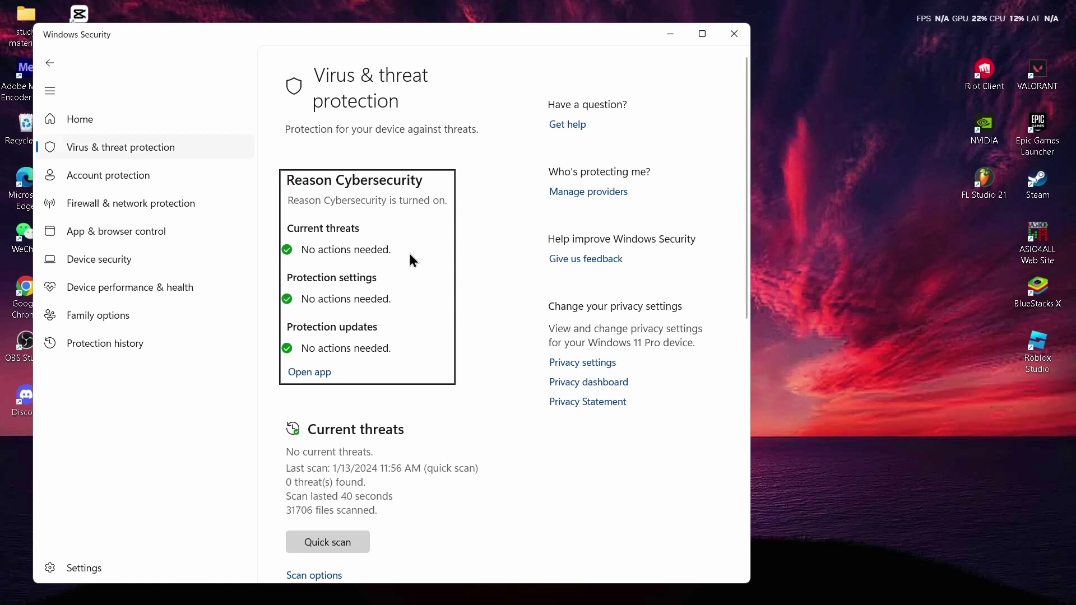
scroll(447, 259, down, 5)
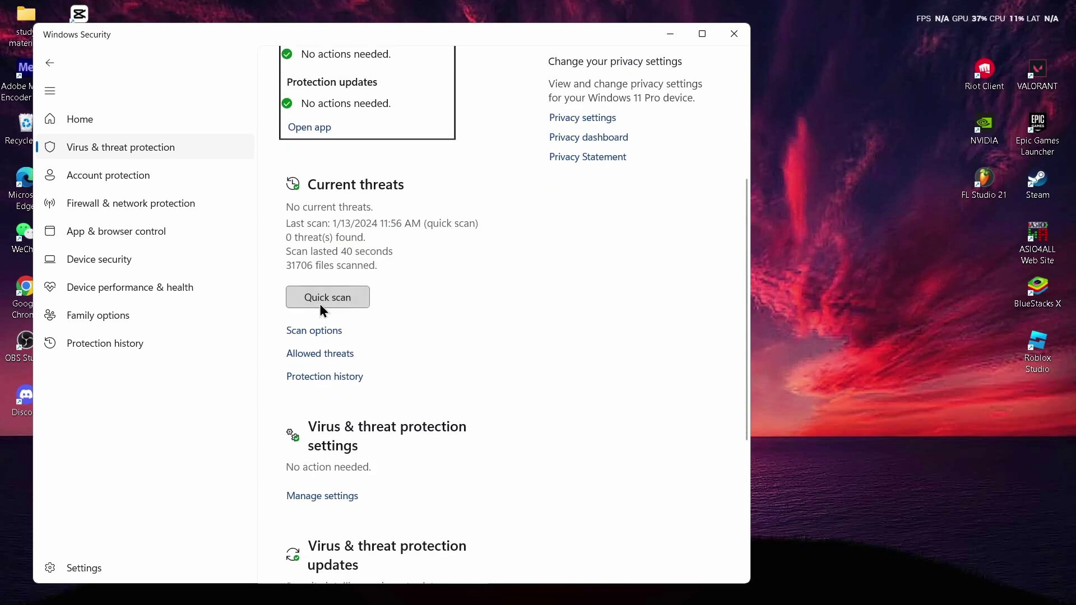
click(320, 306)
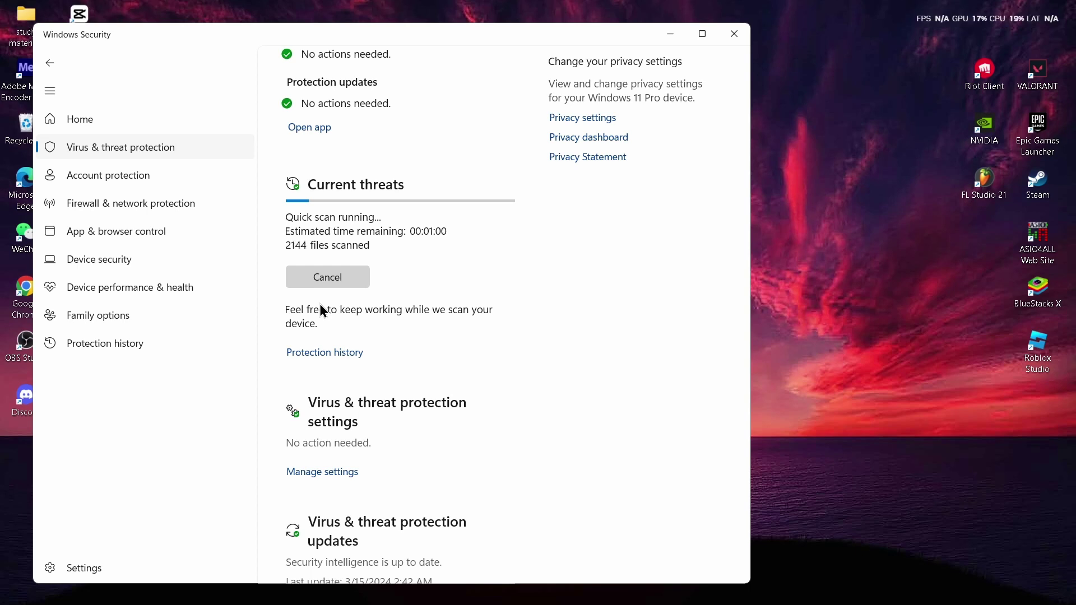
Examine the Virus & threat protection page and the progress of the running quick scan.
scroll(320, 306, down, 2)
scroll(321, 308, up, 5)
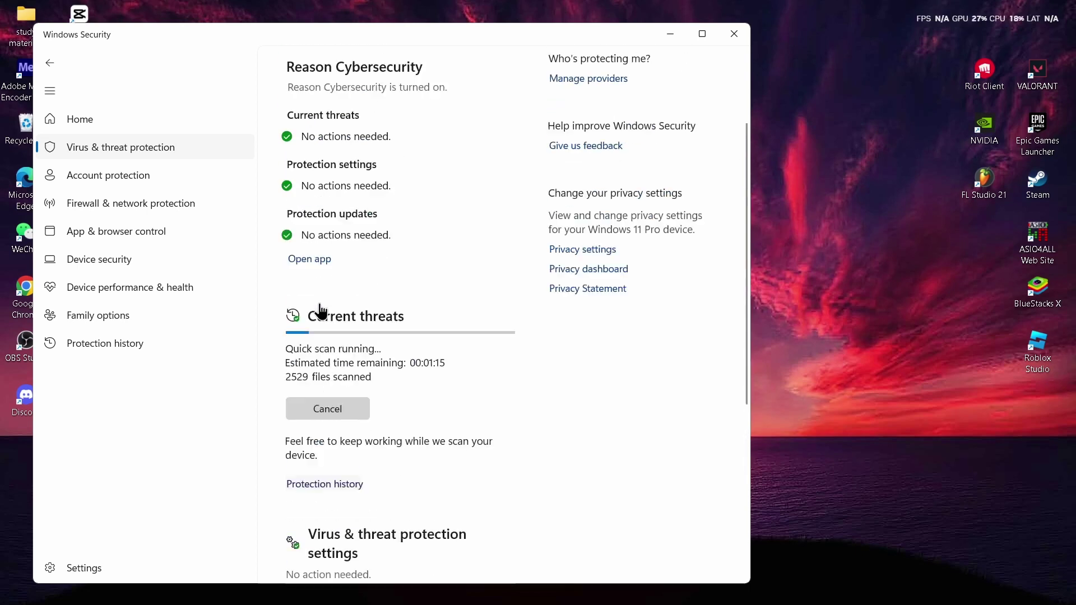
scroll(320, 306, down, 1)
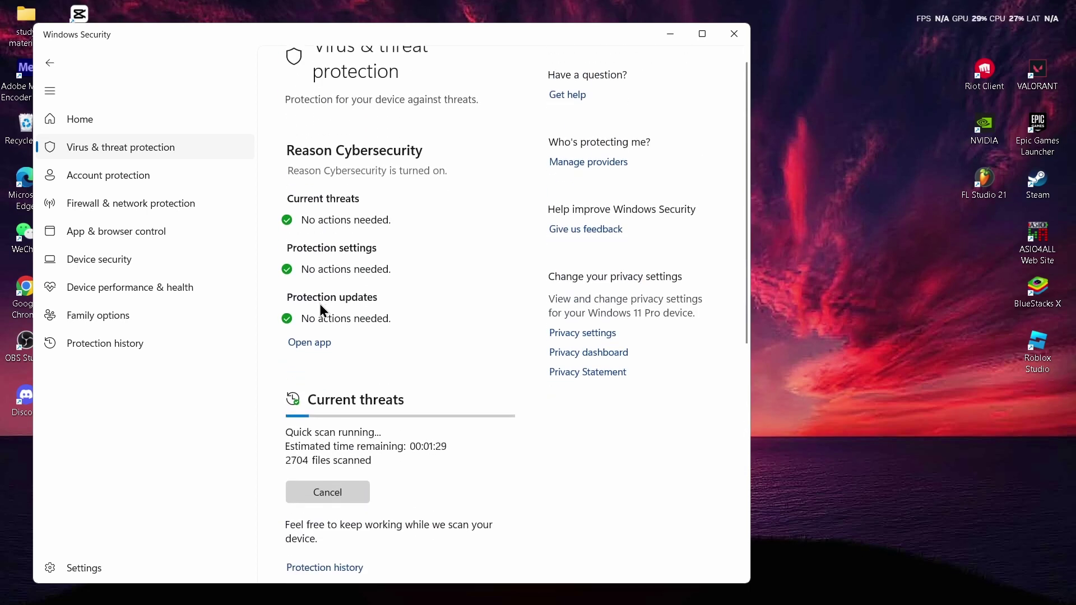
scroll(320, 306, up, 1)
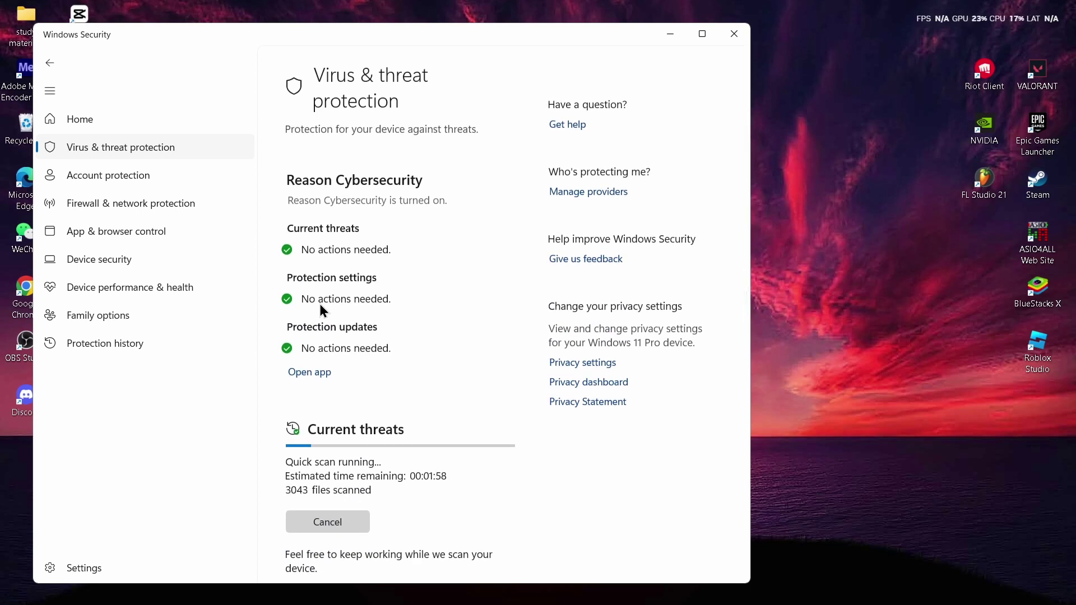
scroll(320, 305, down, 1)
scroll(320, 305, down, 3)
scroll(319, 304, down, 6)
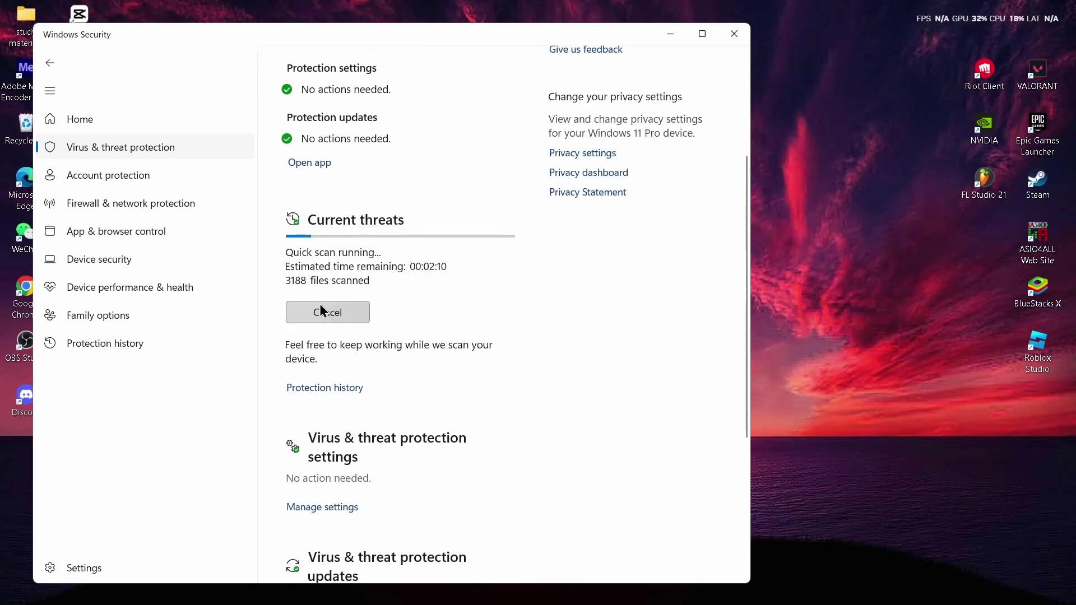
scroll(319, 304, down, 1)
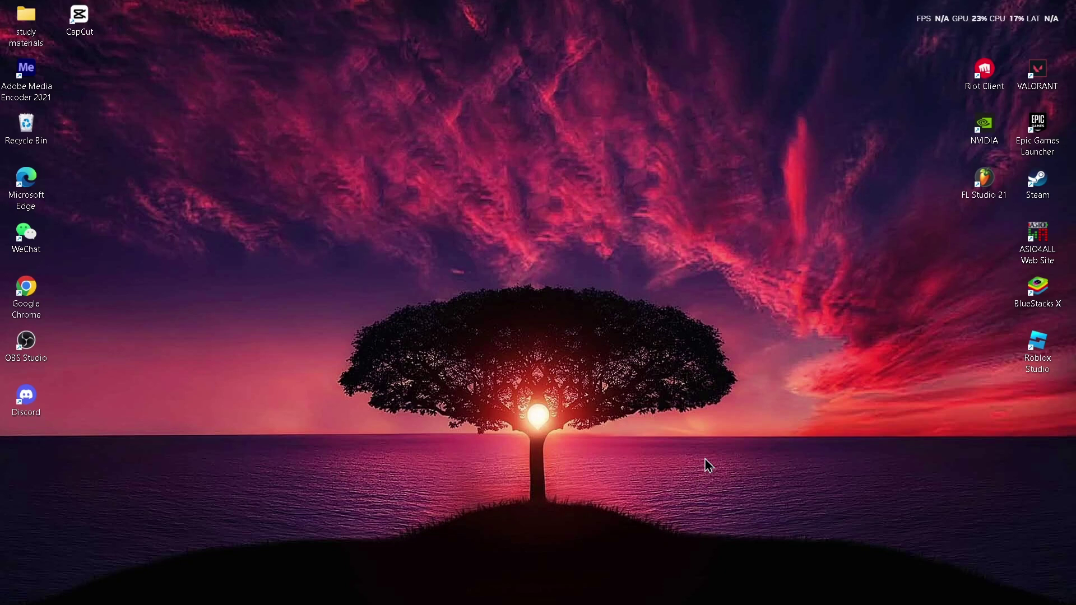
Reveal the hidden system tray icons again to review which apps run in the background.
mouse_move(911, 594)
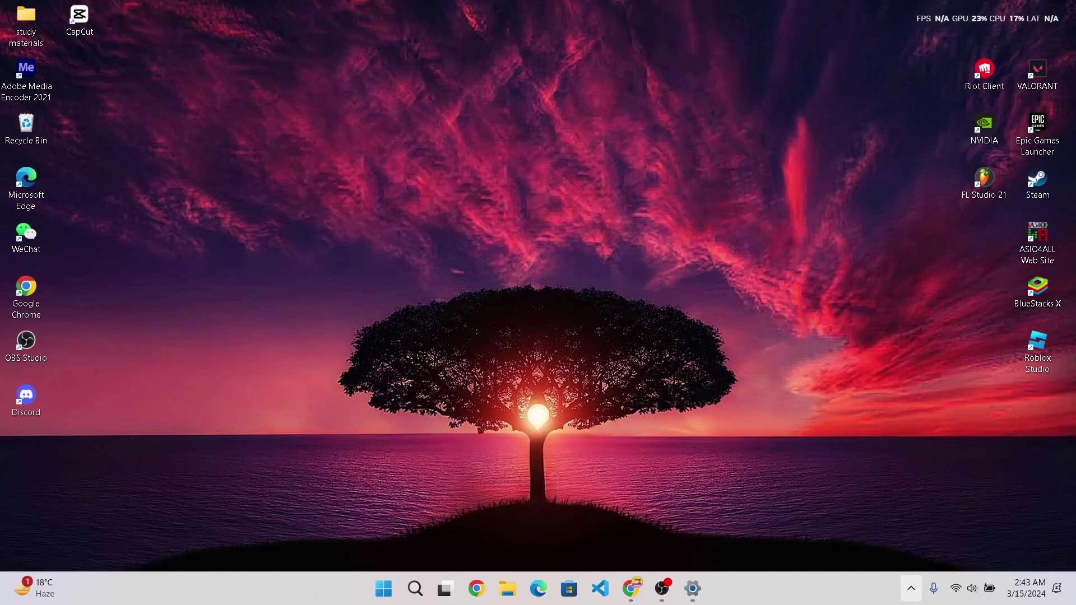
click(910, 597)
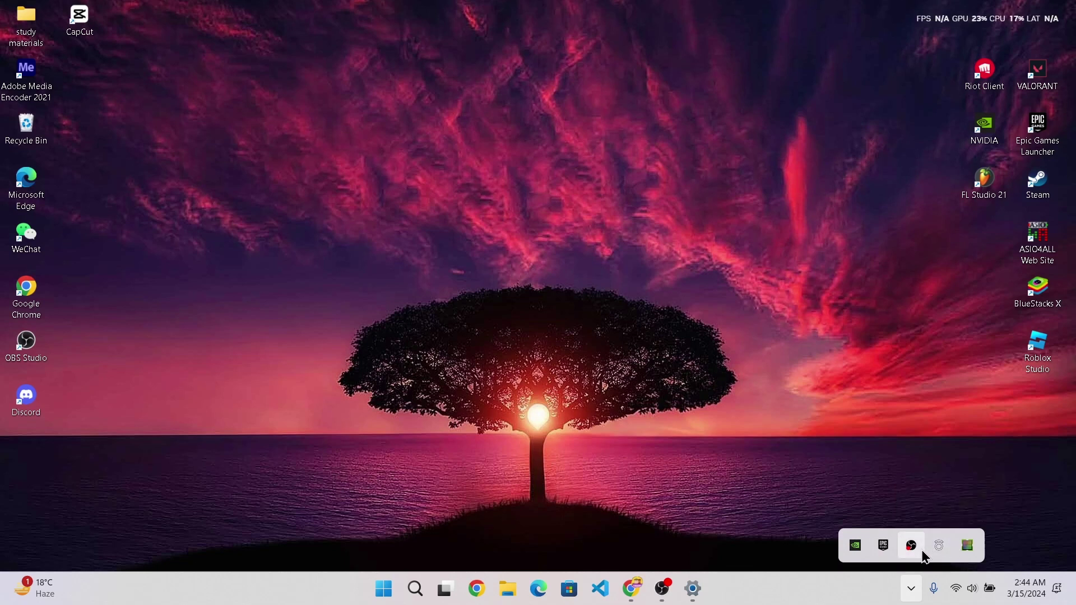
Open Windows Security, go to Virus & threat protection, and run a quick scan for current threats.
click(414, 588)
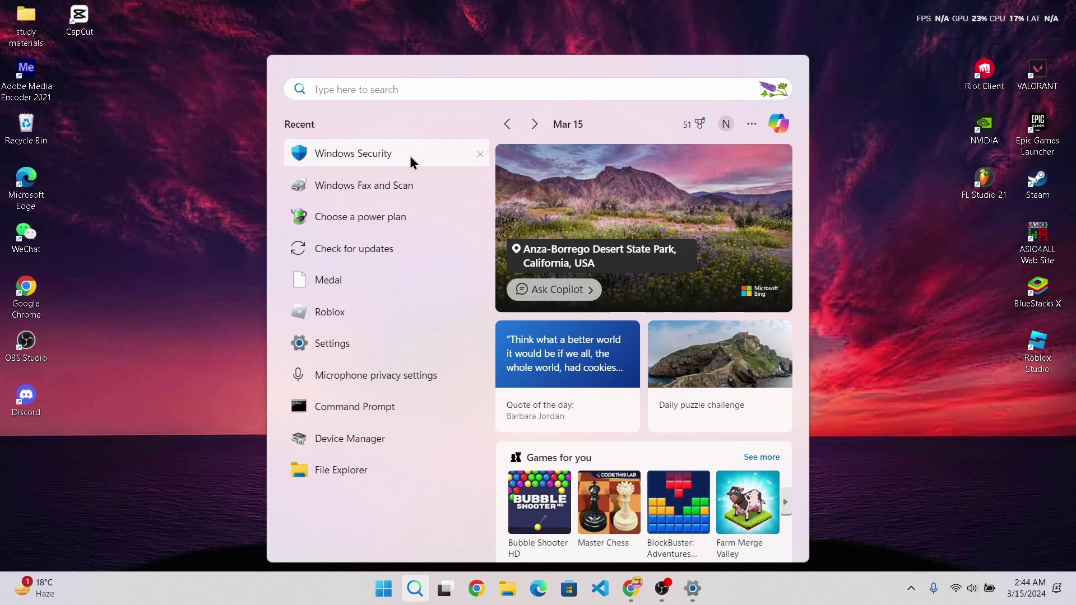
click(411, 156)
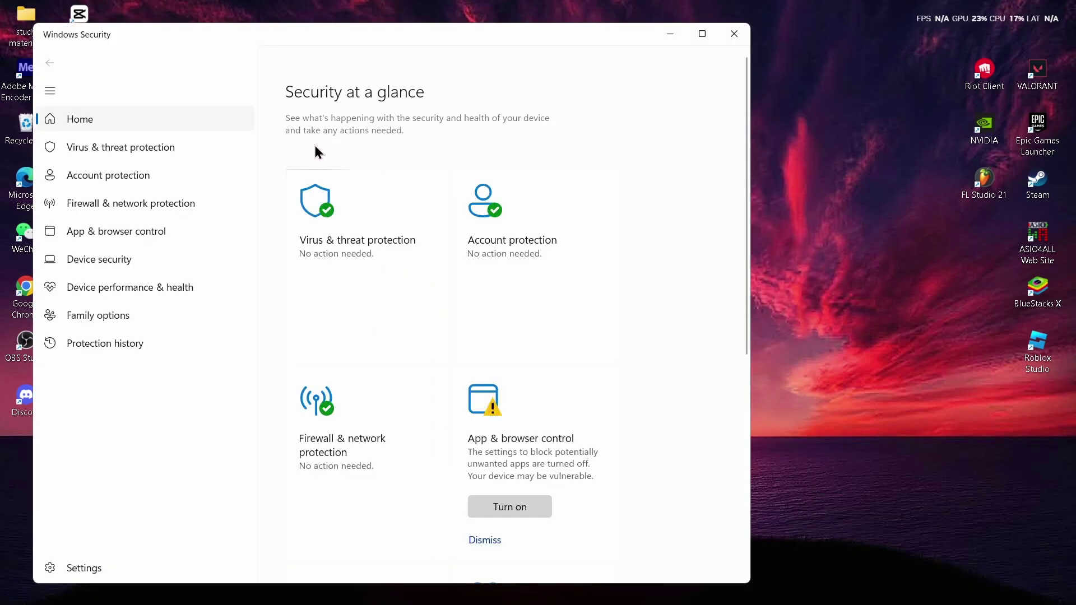
click(200, 158)
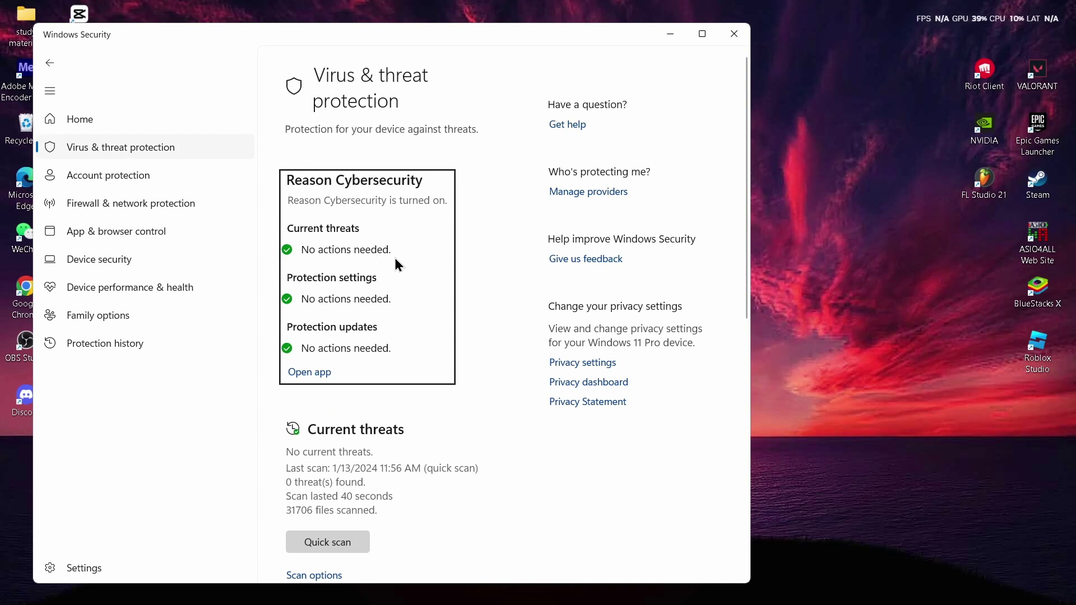
scroll(395, 264, down, 3)
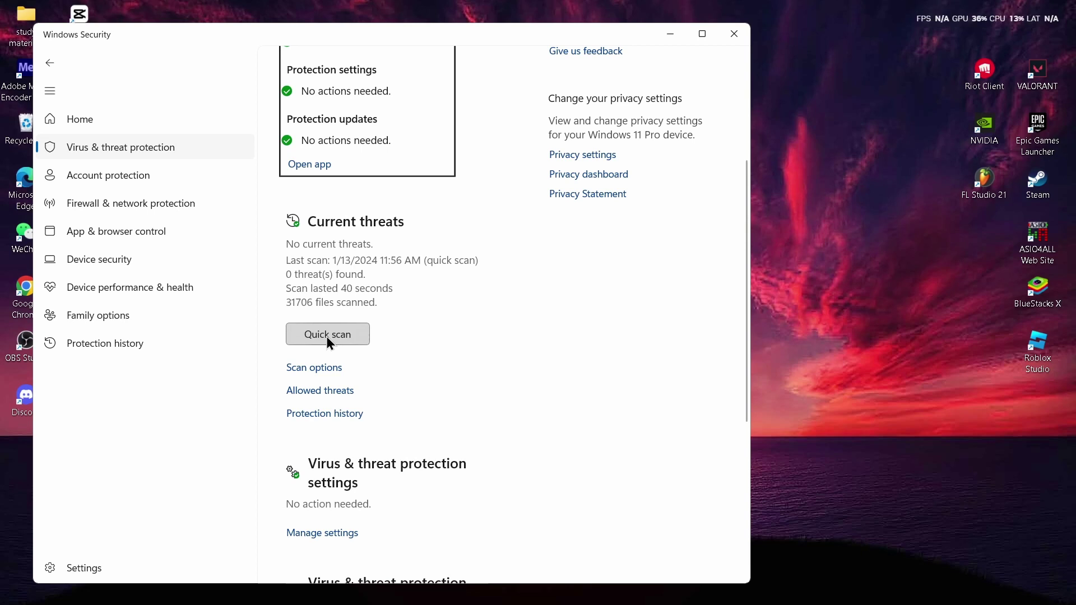
click(327, 338)
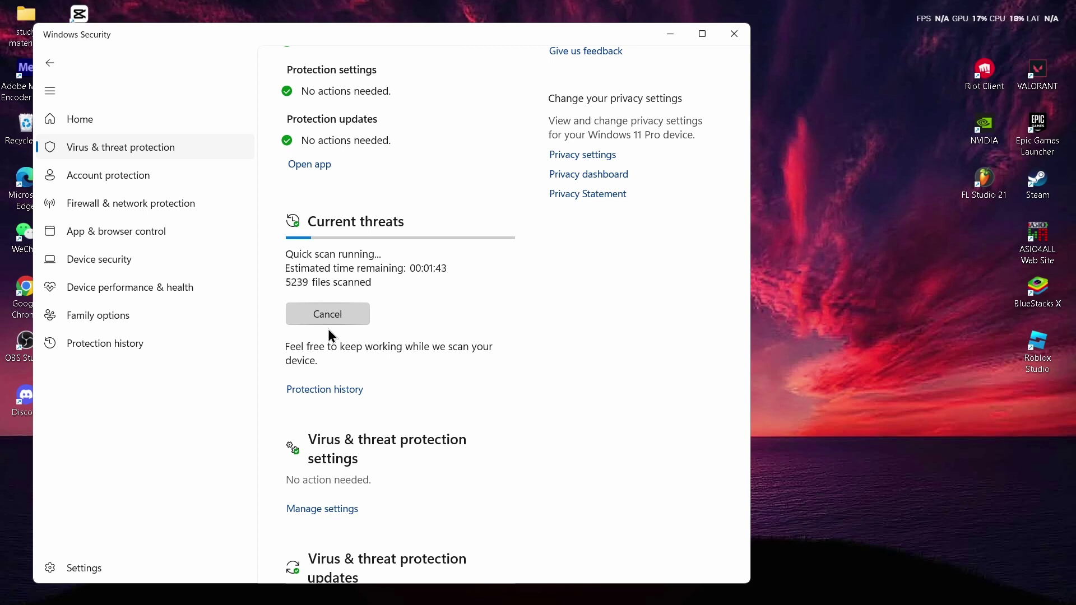
scroll(328, 329, down, 1)
scroll(329, 334, down, 3)
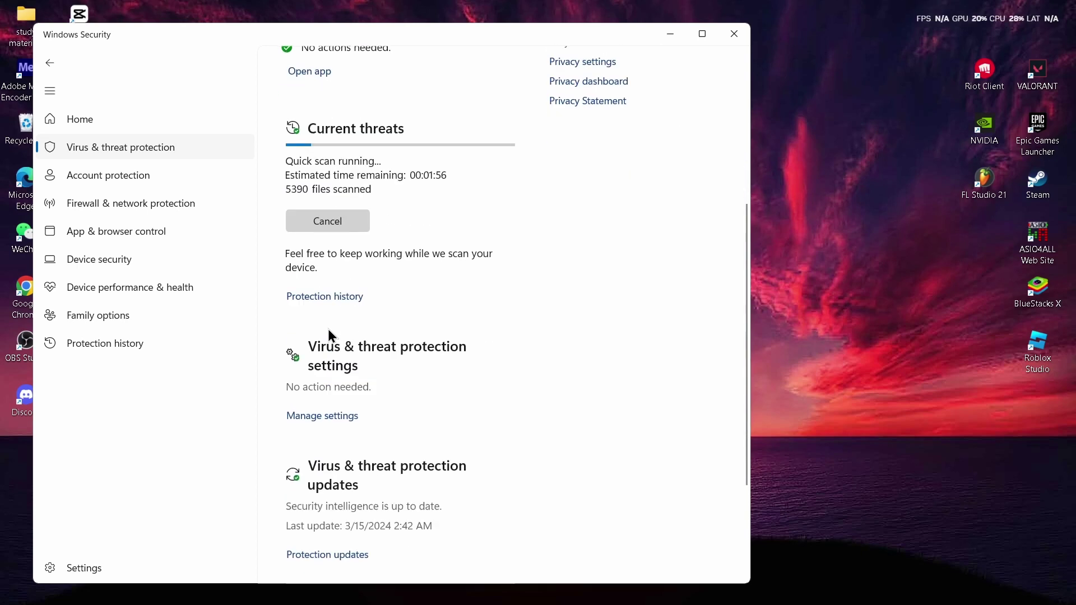
scroll(328, 331, up, 5)
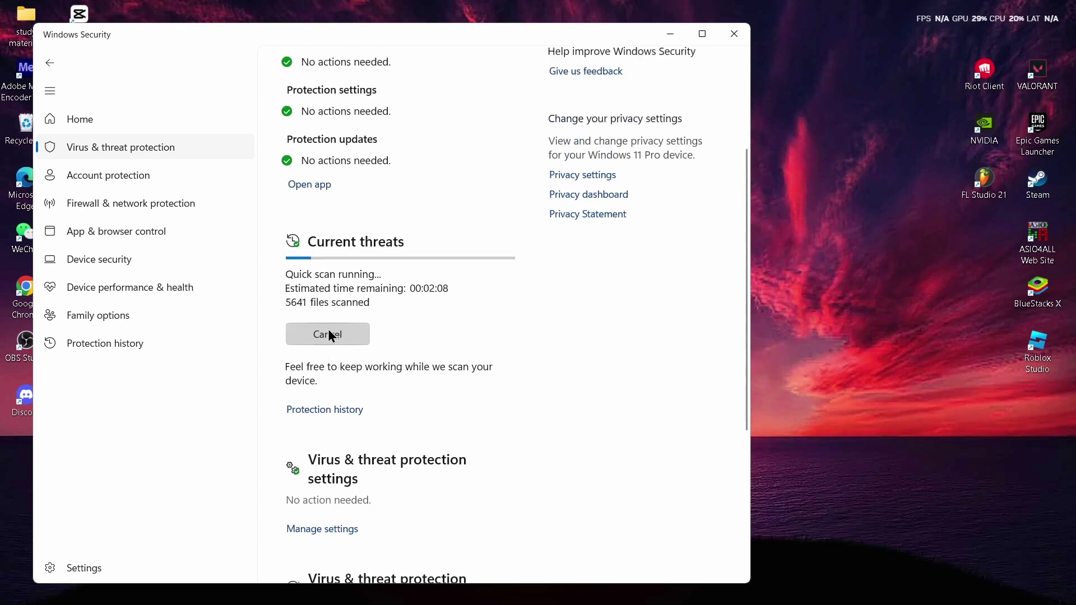